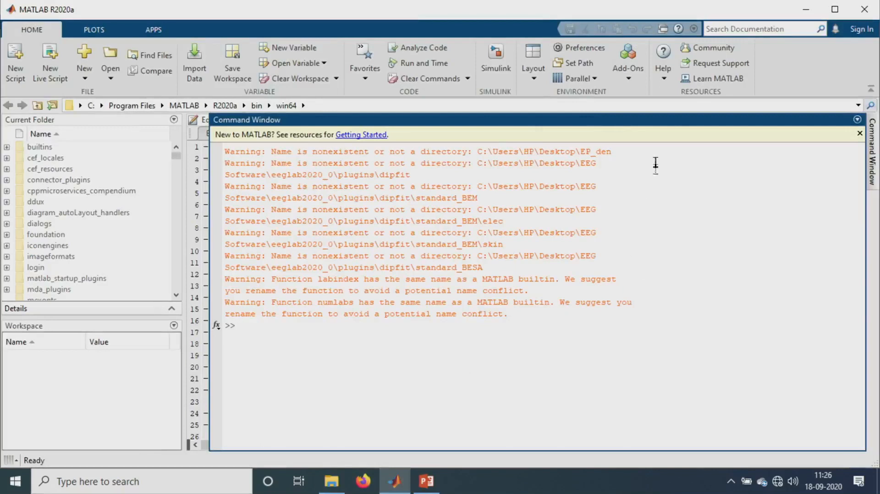
- Add the eeglab2020_0 folder from Desktop\Demo, with its subfolders, to the MATLAB search path
click(574, 67)
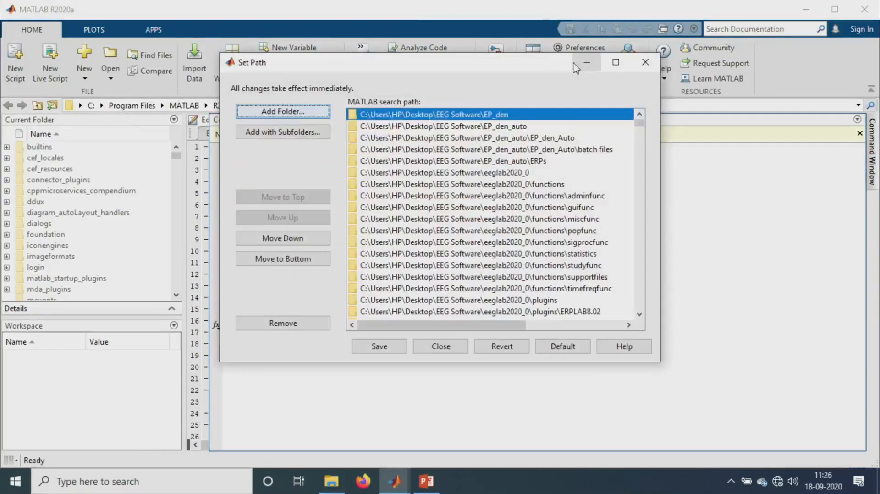
click(271, 133)
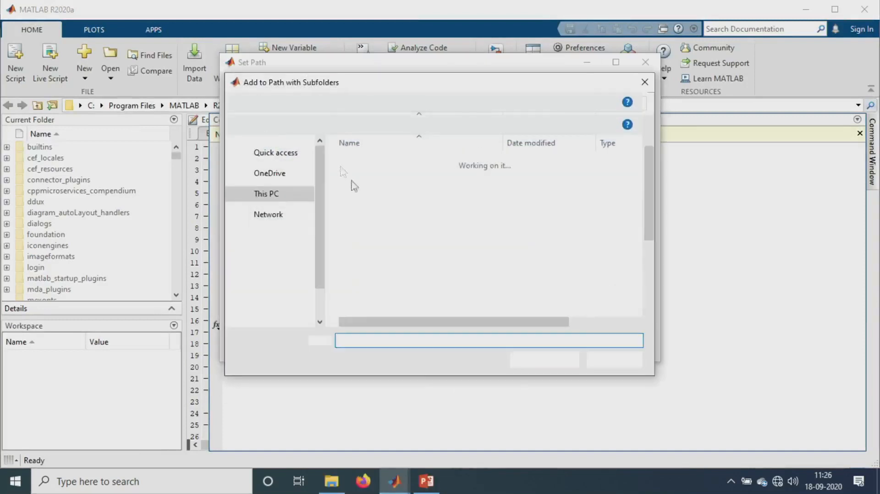
click(270, 260)
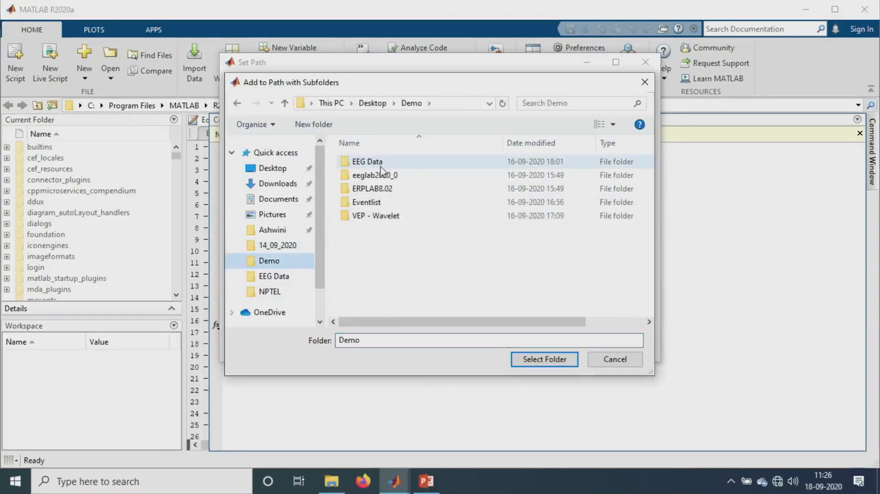
click(373, 176)
click(393, 181)
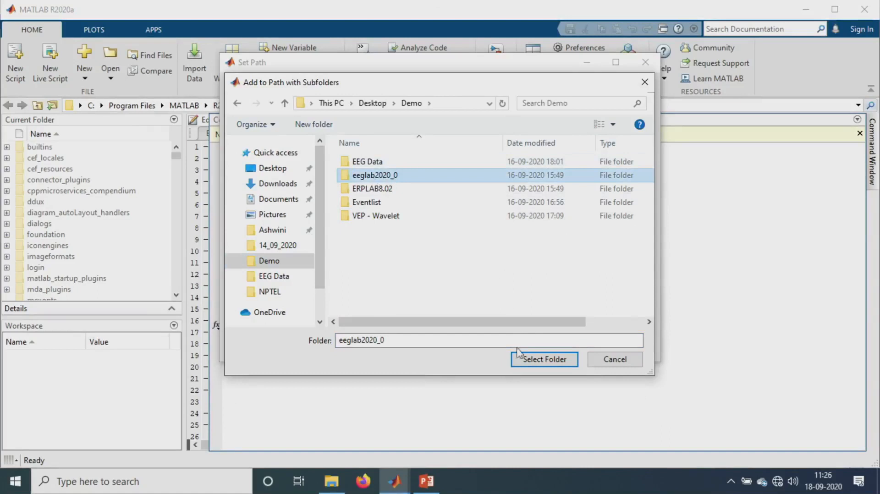
click(436, 202)
click(459, 176)
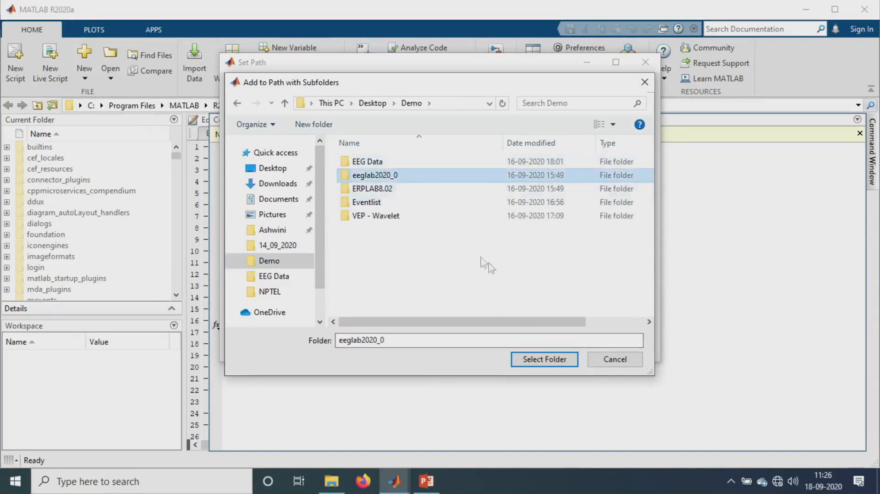
click(535, 359)
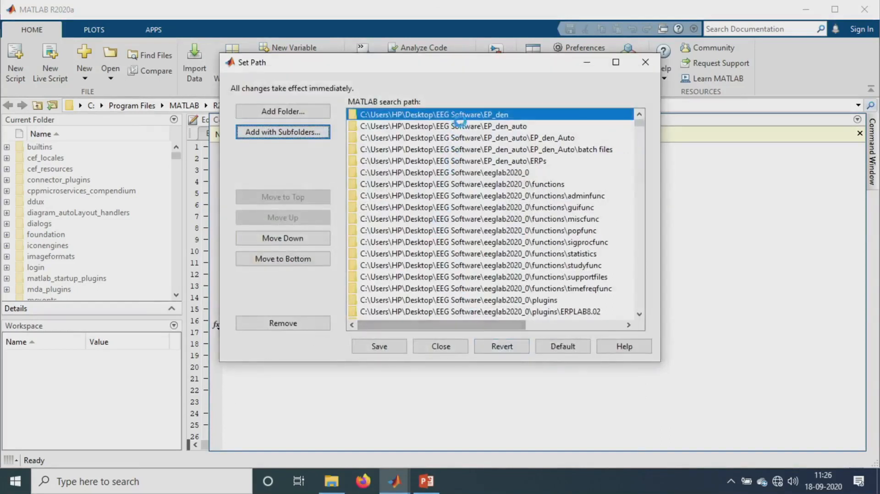
- Close the Set Path dialog without saving the path for future MATLAB sessions
scroll(510, 195, down, 2)
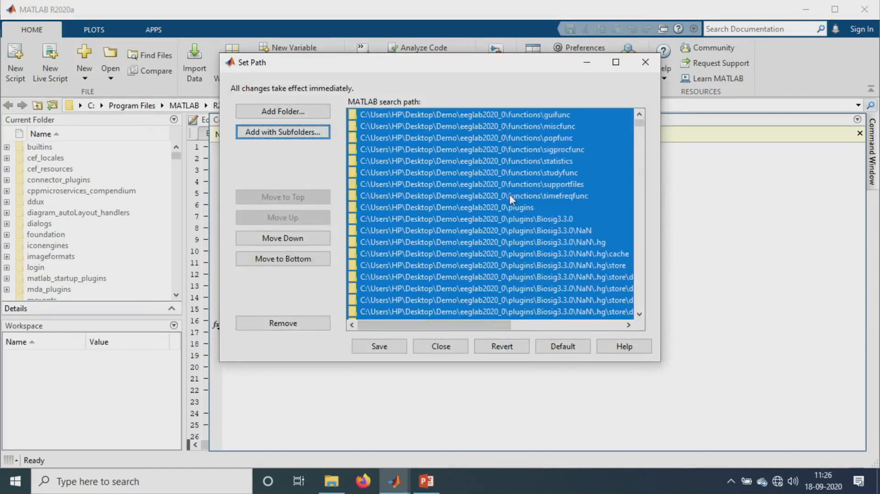
scroll(541, 265, down, 2)
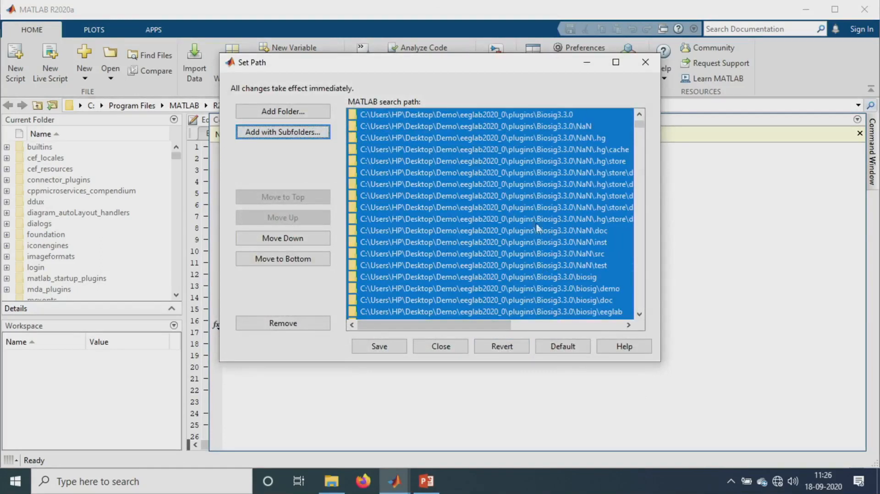
scroll(518, 214, down, 15)
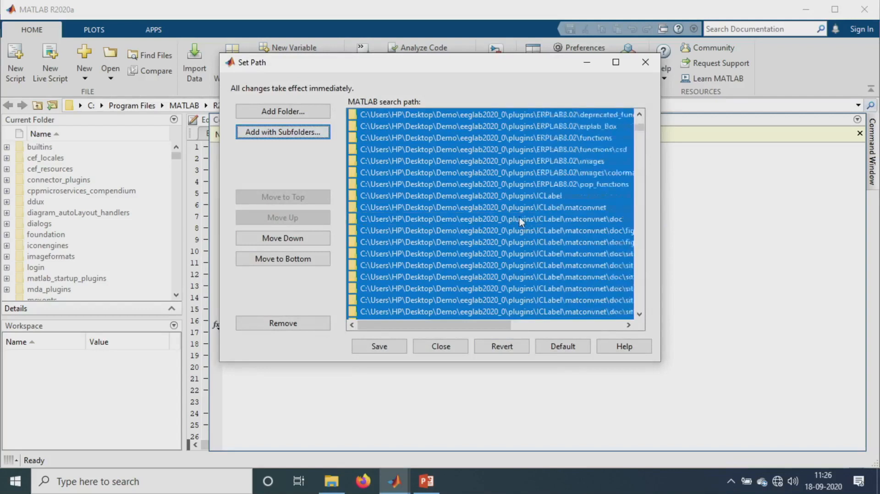
scroll(520, 218, down, 10)
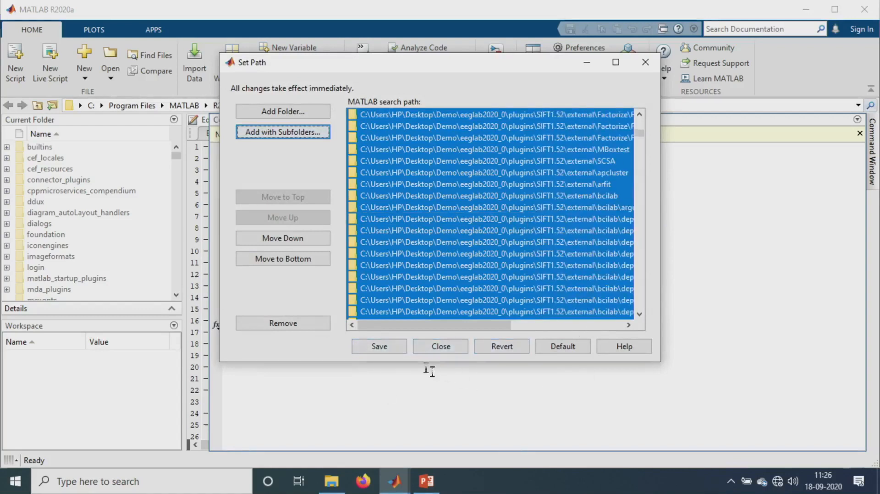
click(642, 67)
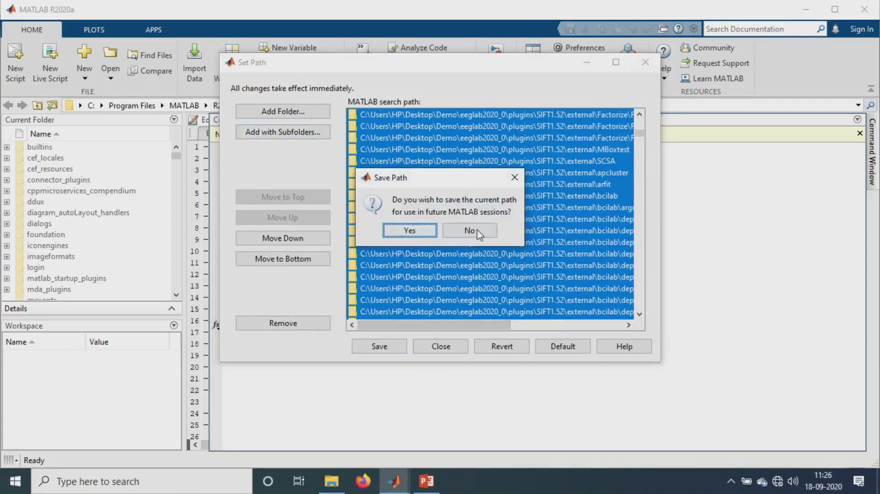
click(478, 235)
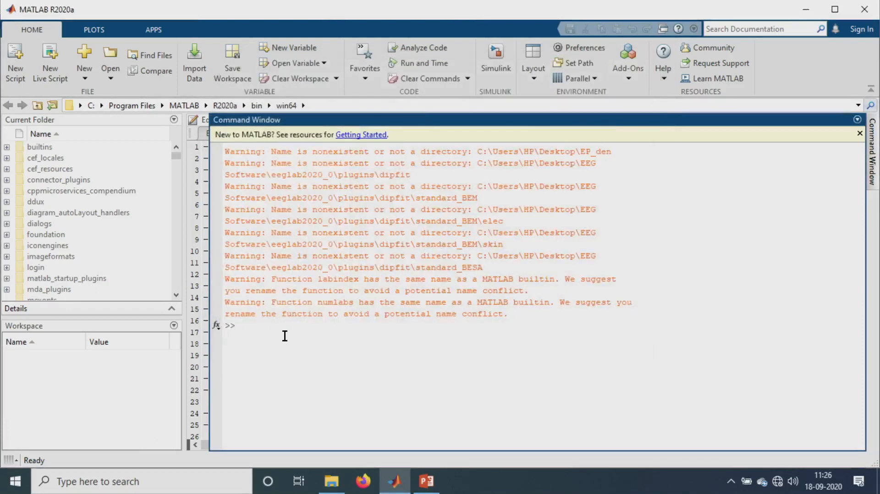
- Launch EEGLAB with the eeglab command and maximize its window
text(eeglab)
key(Return)
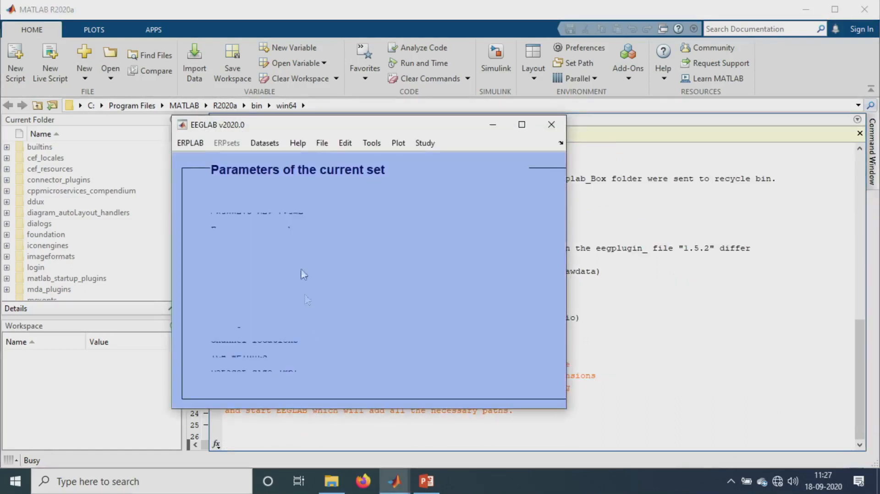
click(522, 125)
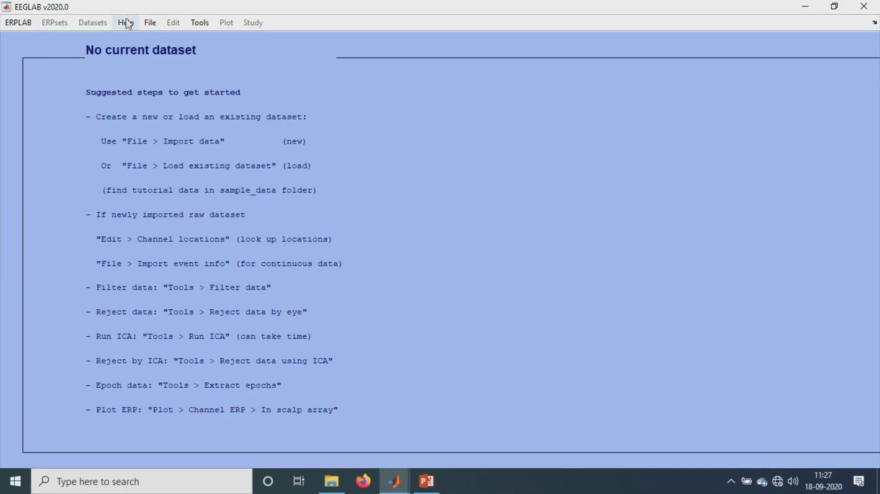
- Try to open the Manage EEGLAB extensions tool and dismiss the error
click(151, 24)
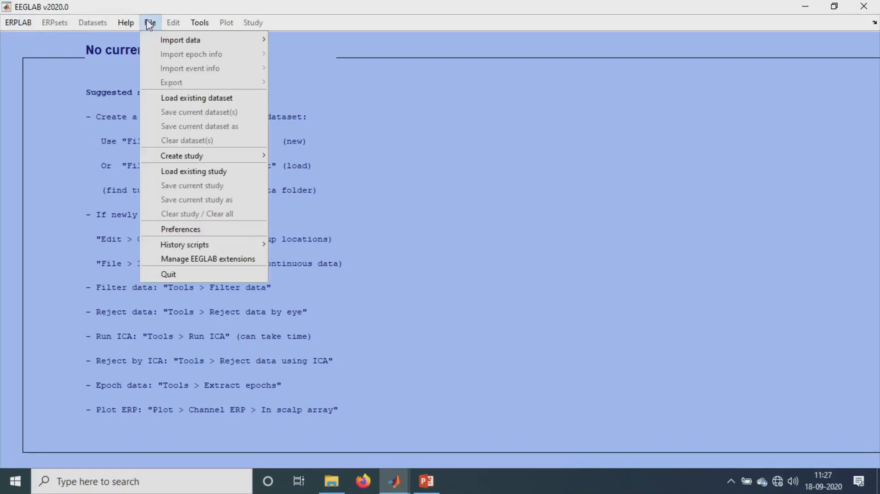
click(215, 260)
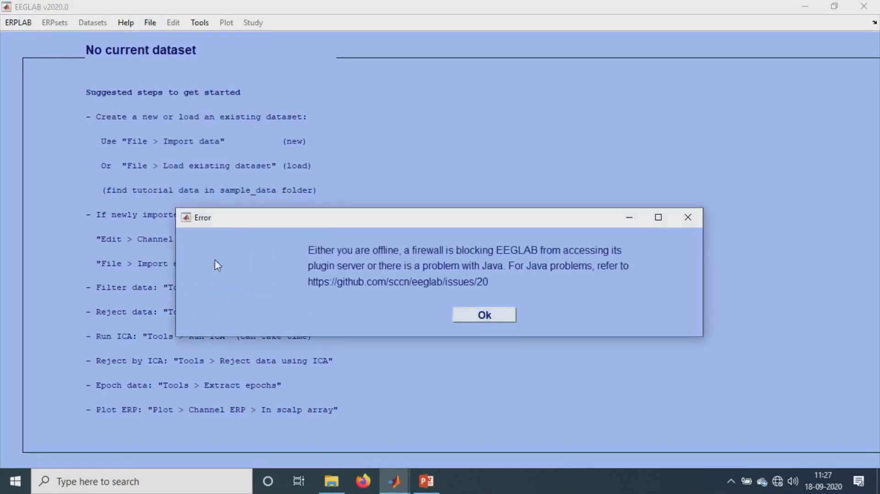
click(500, 316)
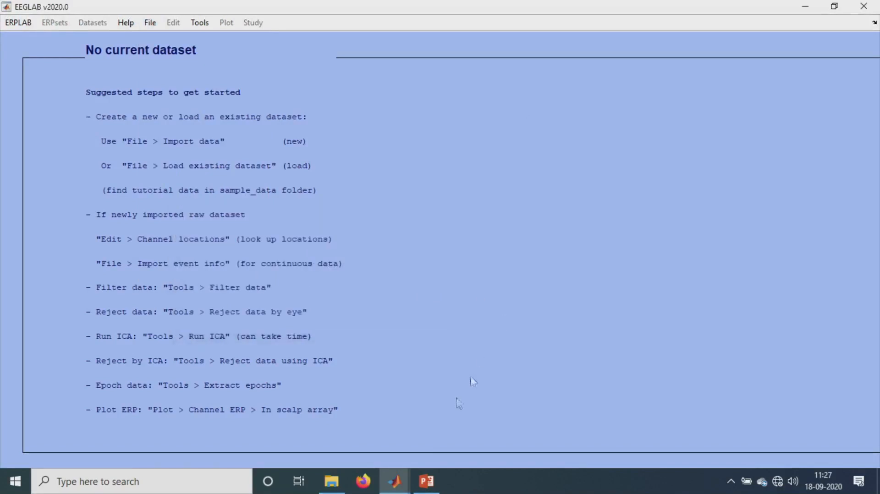
mouse_move(406, 484)
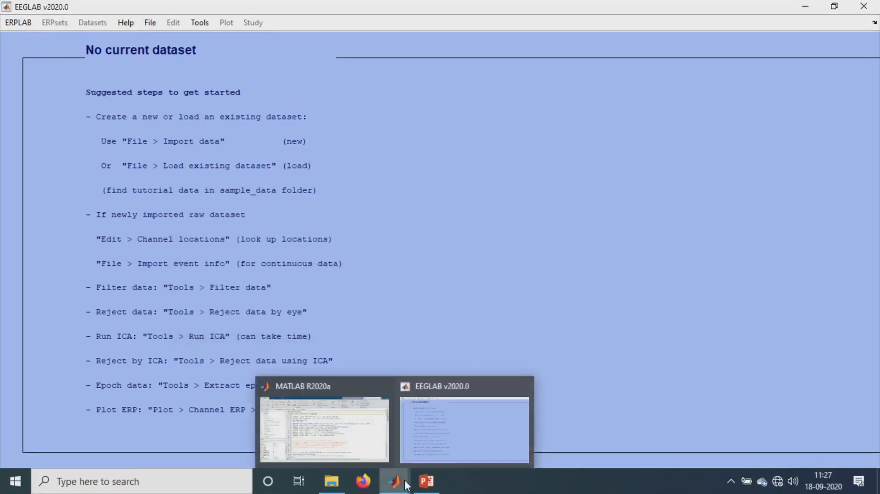
click(445, 411)
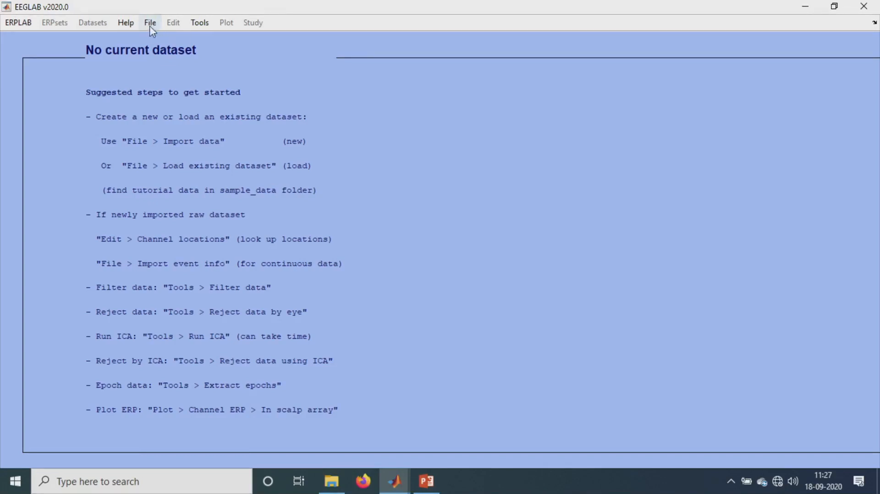
- Start importing data from a Neuroscan .CNT file using EEGLAB functions and plugins
click(150, 30)
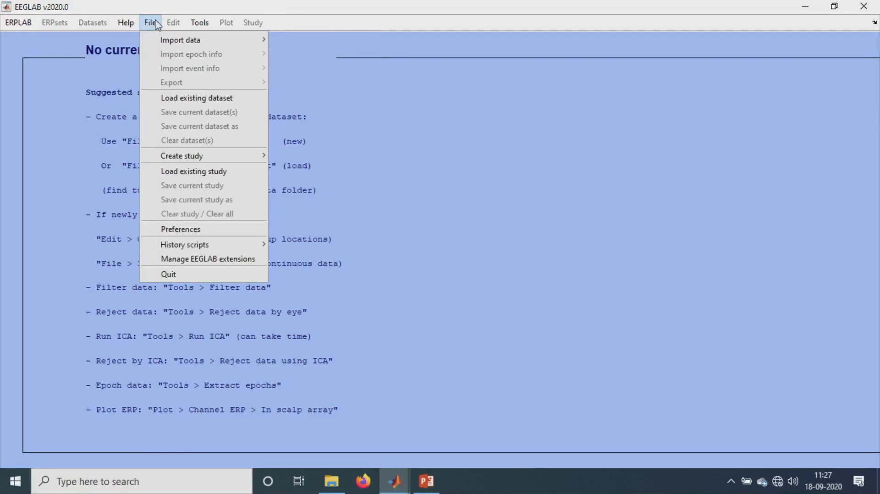
mouse_move(206, 41)
mouse_move(312, 40)
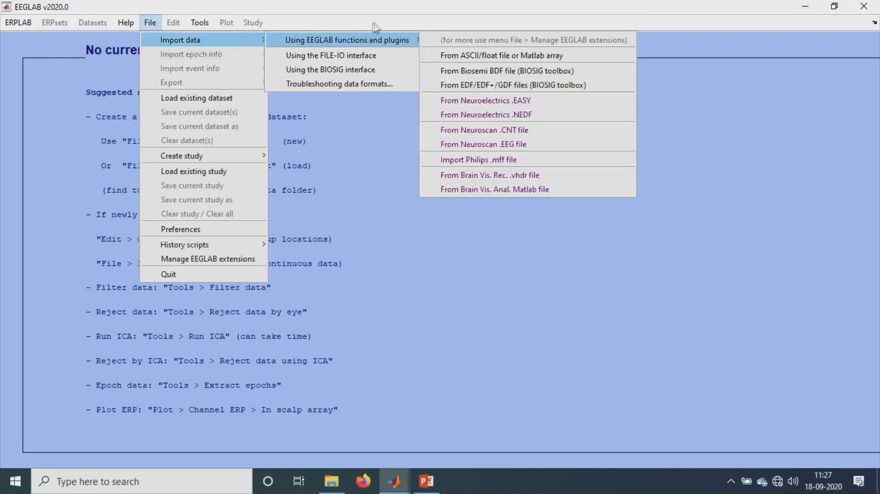
click(493, 133)
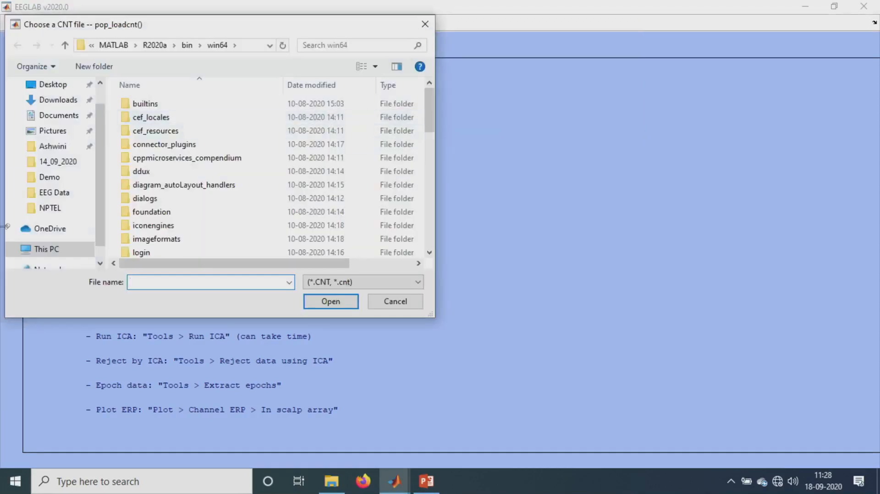
- Load AEP.cnt from the Demo\EEG Data folder with the data format left on Autodetect
click(48, 177)
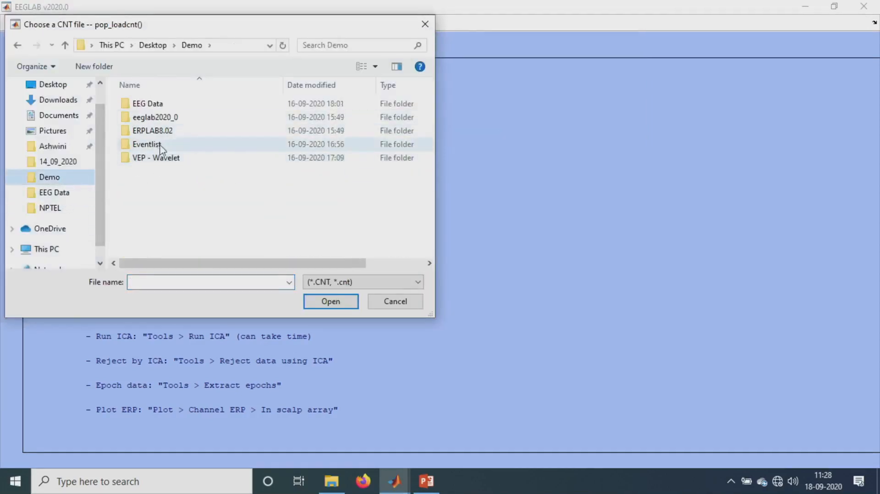
double_click(160, 106)
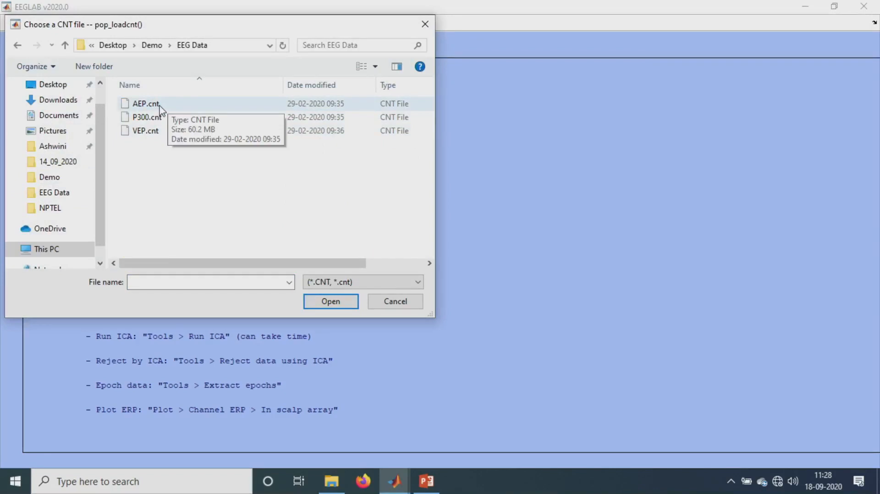
click(137, 105)
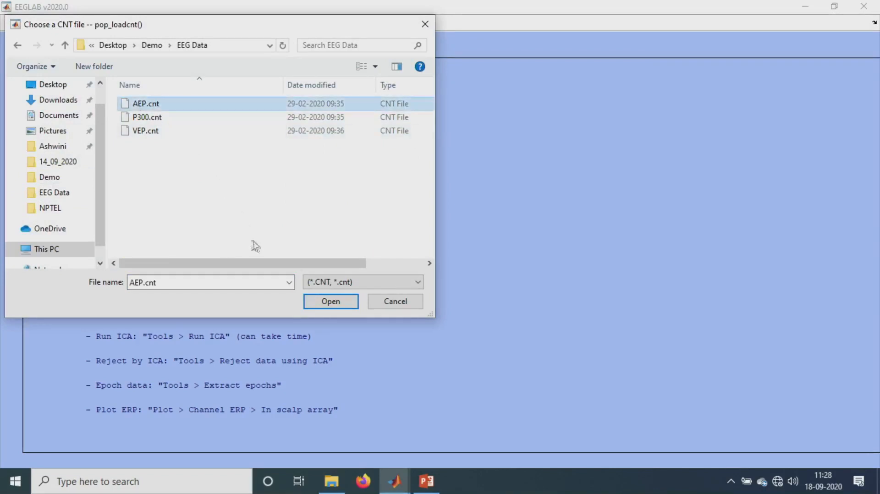
click(330, 302)
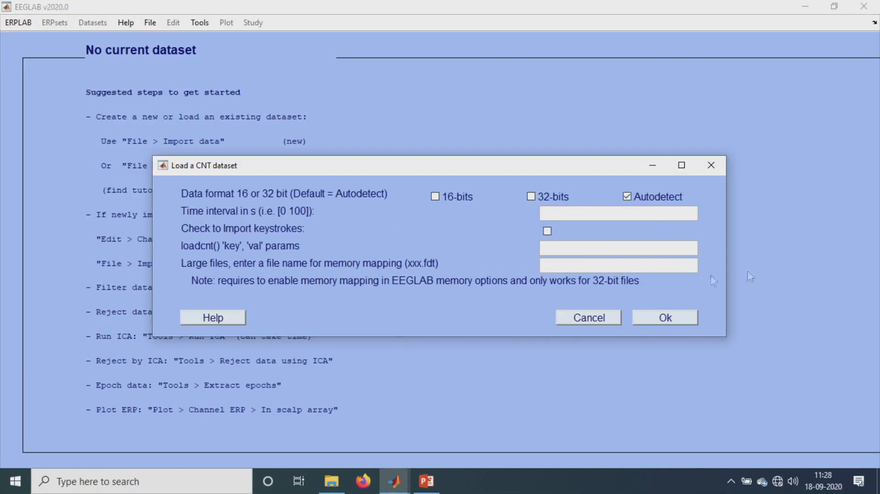
click(666, 318)
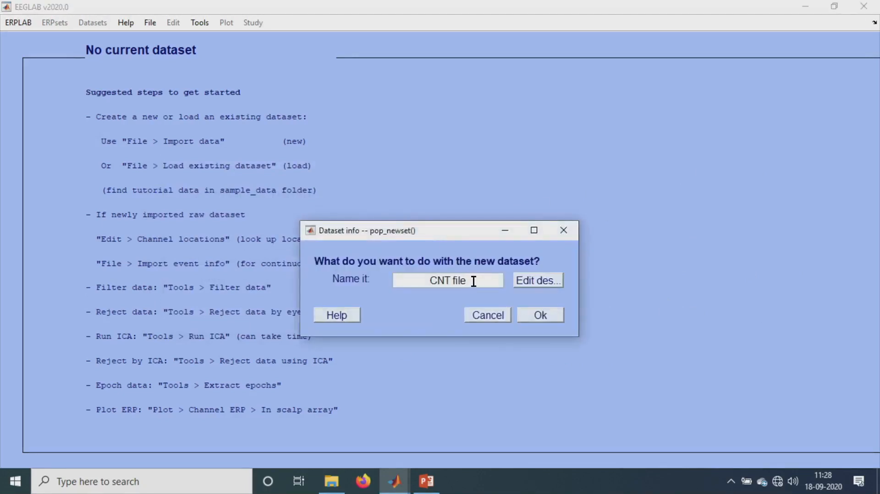
- Name the new dataset AEP and confirm
triple_click(406, 281)
text(AEP)
click(547, 316)
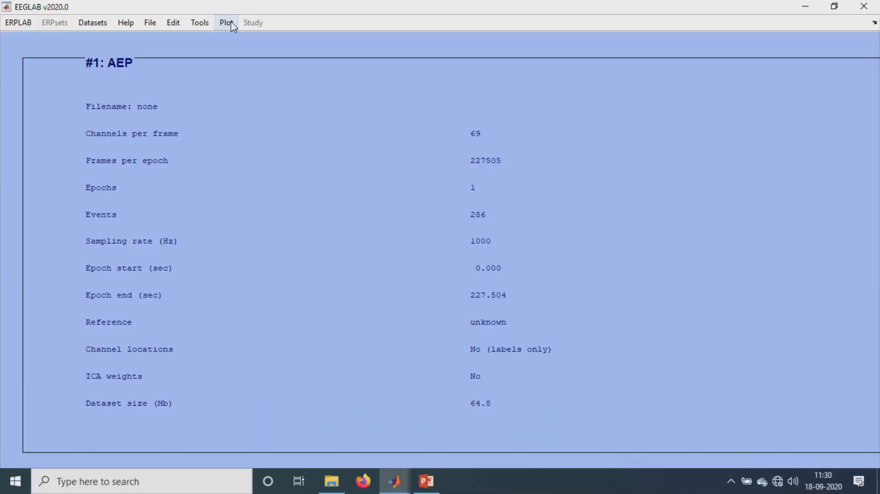
- Plot the scrolling channel data of the AEP dataset and maximize the plot window
click(228, 23)
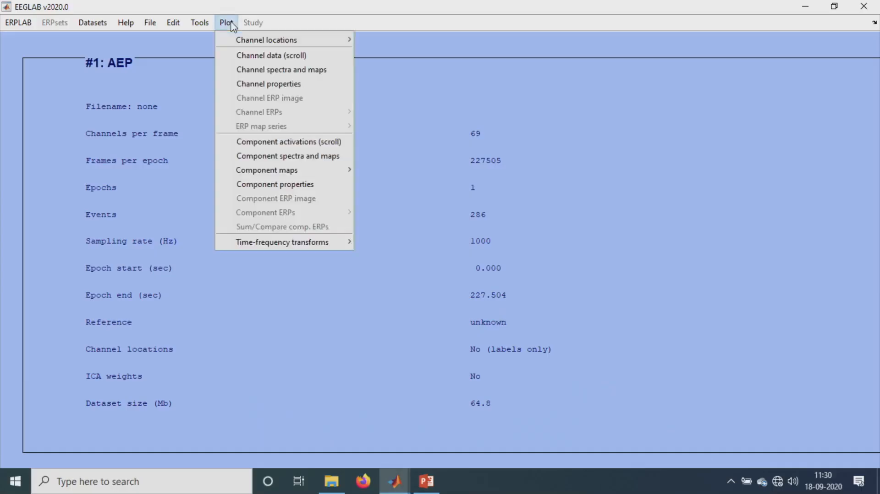
click(255, 55)
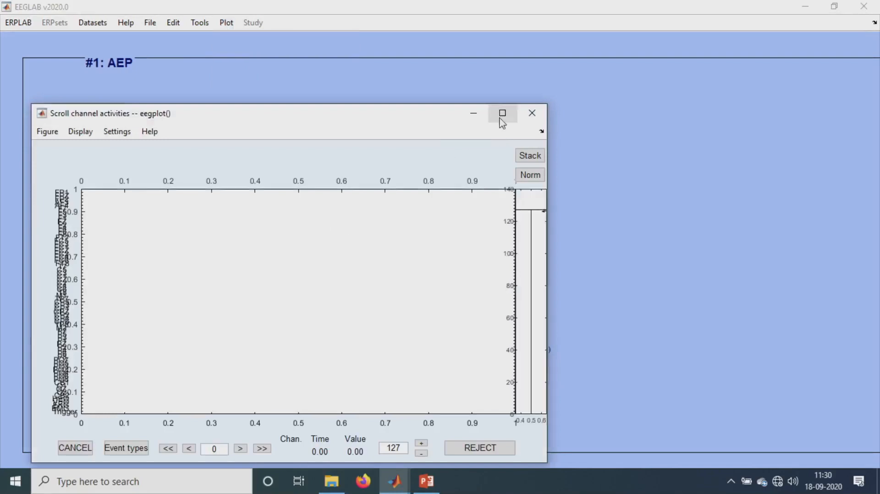
click(501, 112)
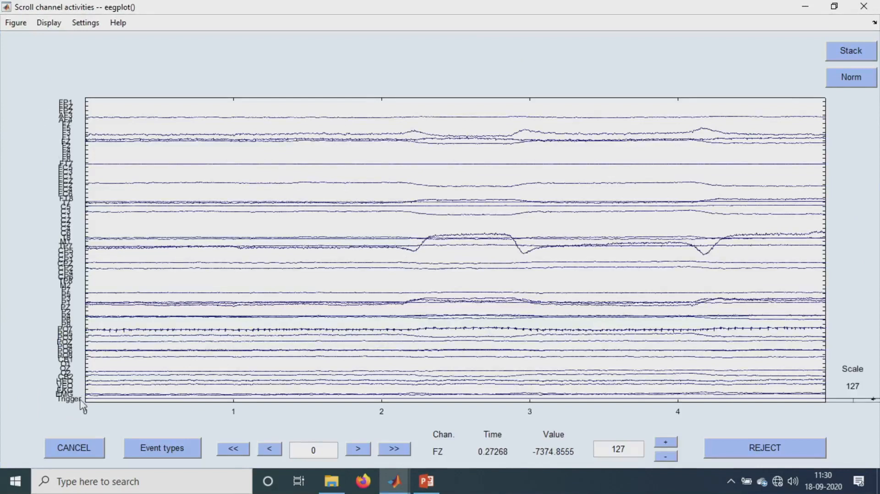
- Set the plot's displayed time range to a 30-second window length
click(85, 23)
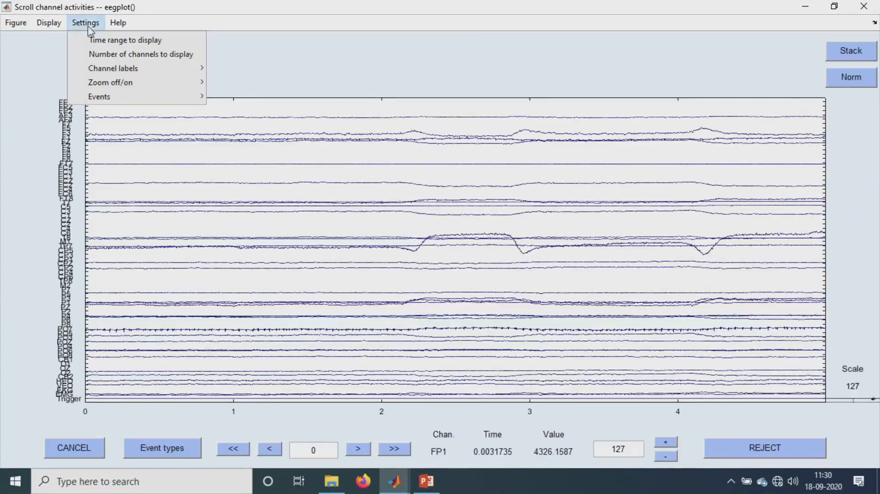
click(108, 41)
drag(448, 281, 401, 276)
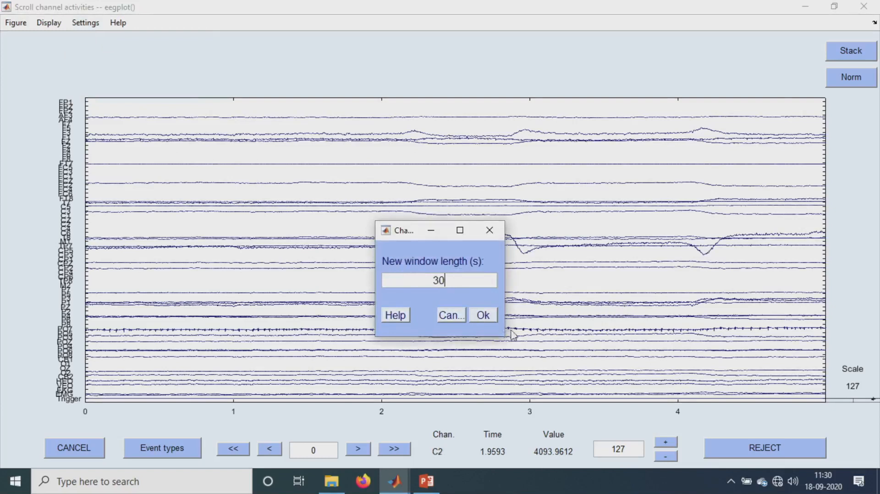
click(486, 315)
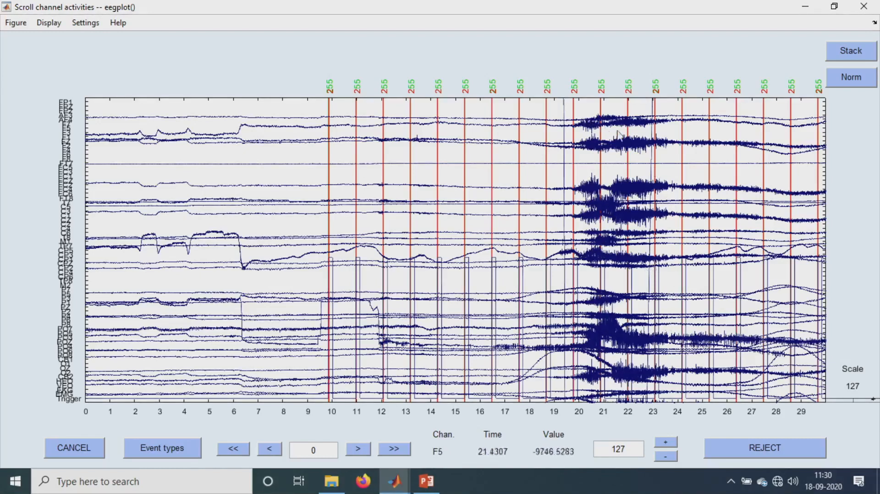
drag(676, 142, 651, 142)
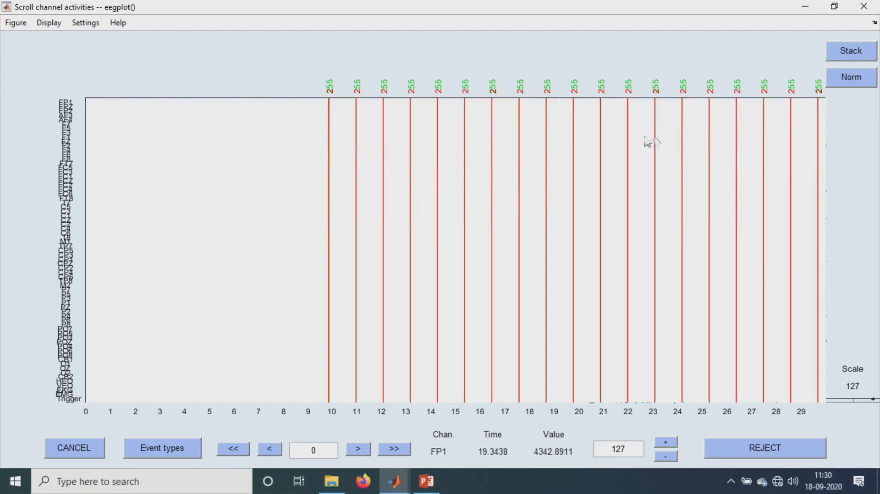
- Set the scroll plot's channel scale to 600
drag(605, 34, 608, 60)
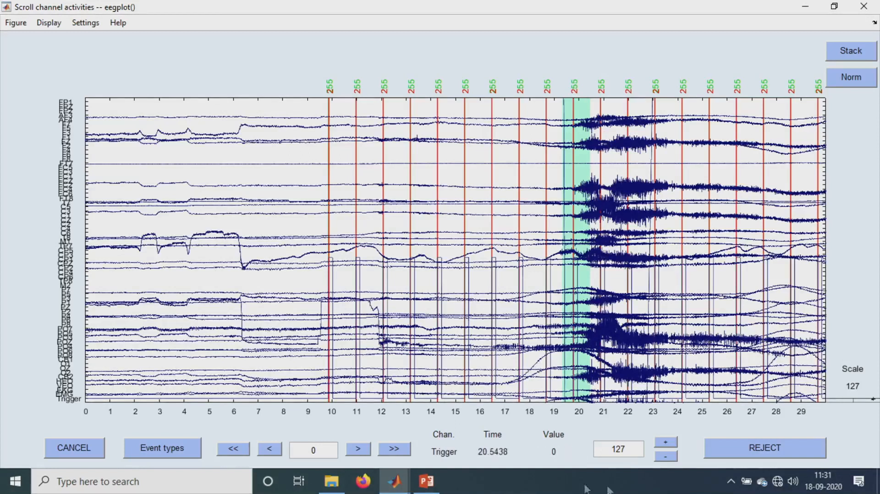
drag(628, 449, 596, 448)
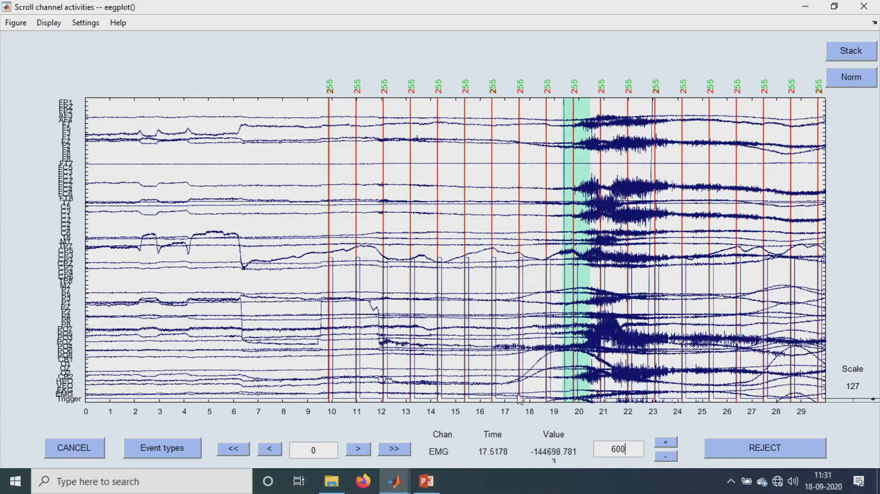
click(617, 412)
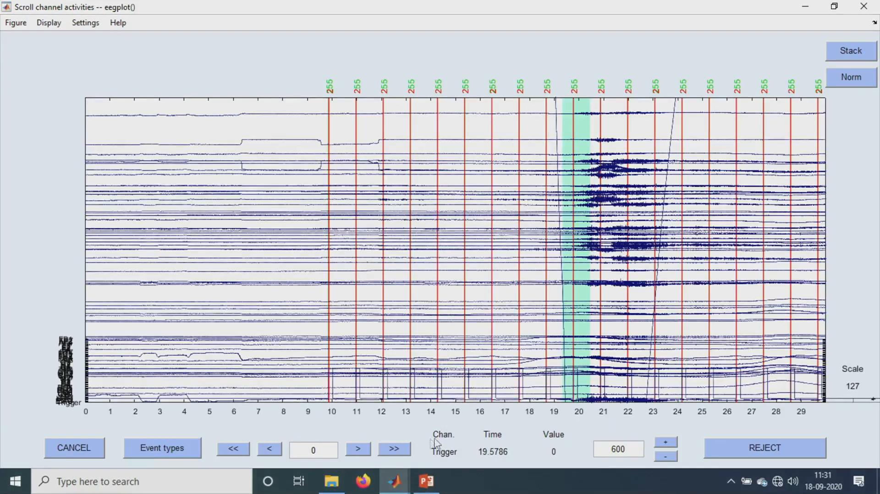
- Page to the next 30-second window, view the event type legend, and close the scroll plot
click(399, 451)
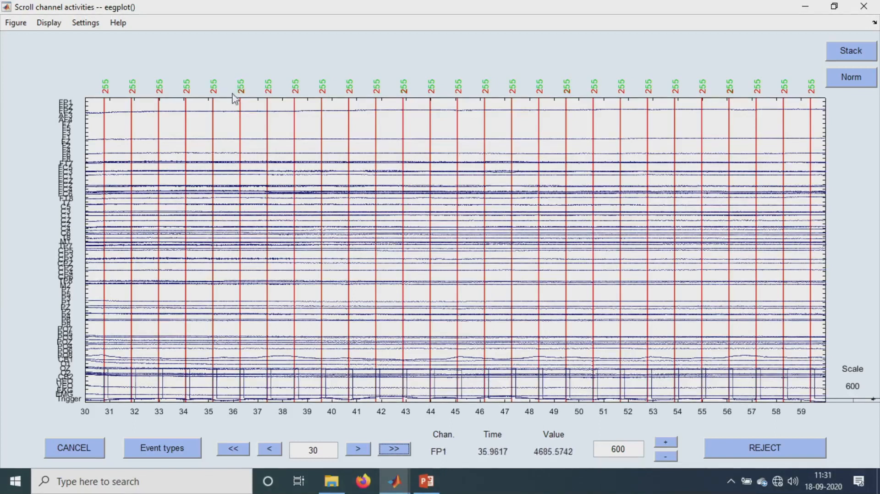
click(170, 446)
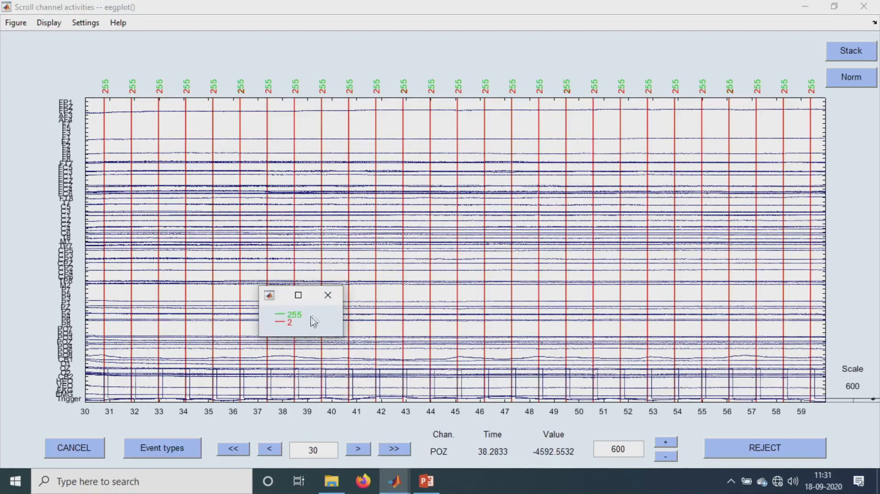
click(327, 299)
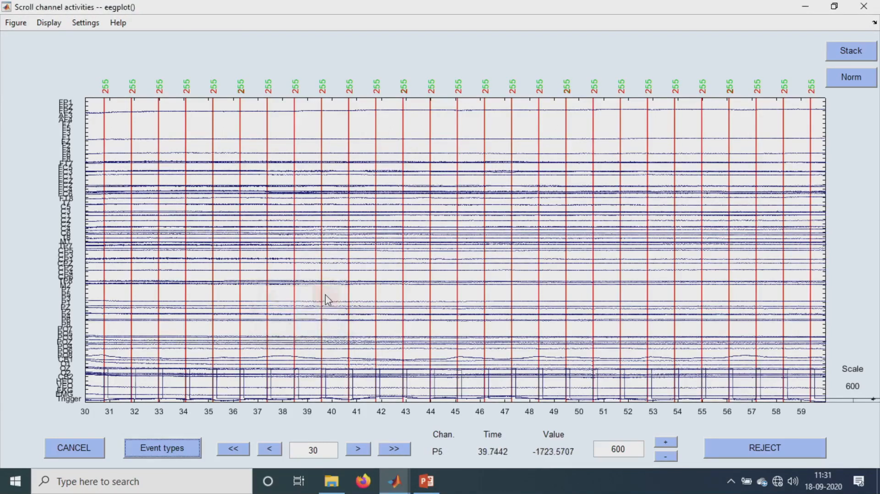
click(864, 7)
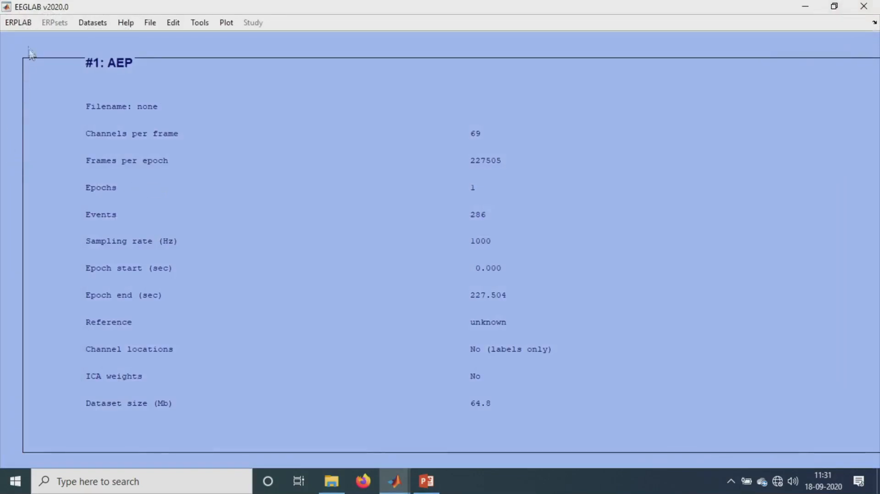
- Apply a Parks-McClellan notch filter at 50 Hz to all channels of the AEP dataset
click(17, 23)
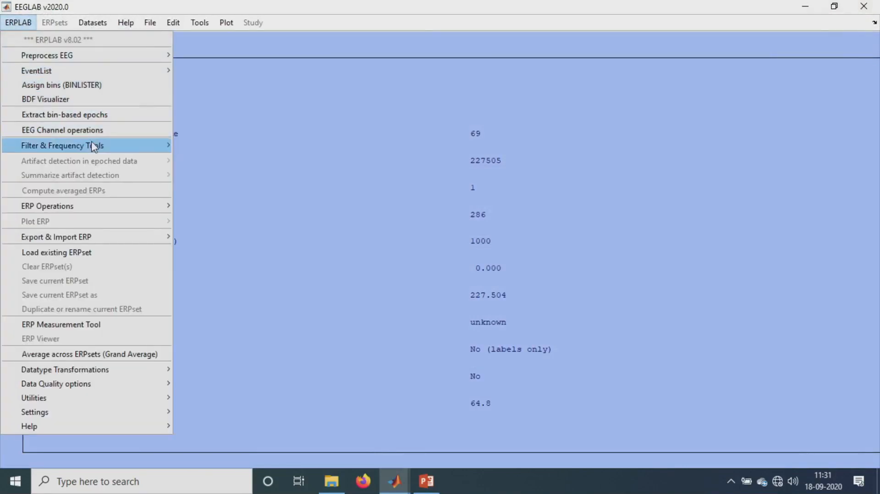
mouse_move(94, 147)
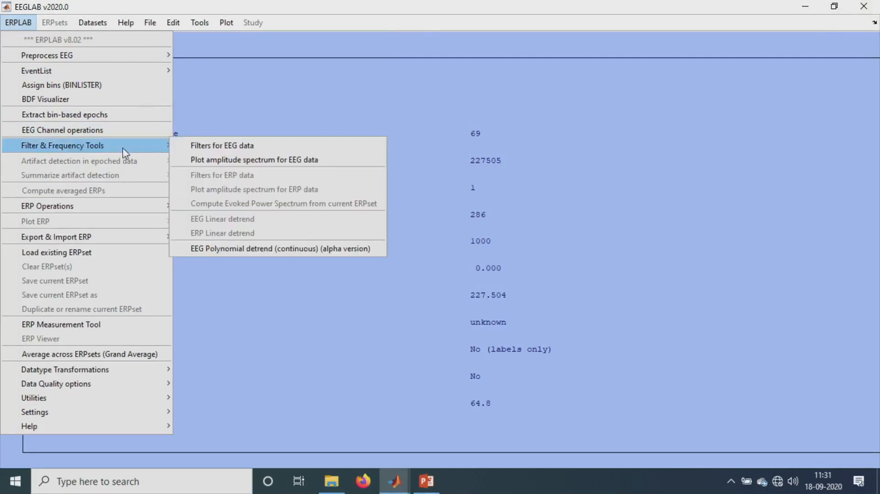
click(193, 145)
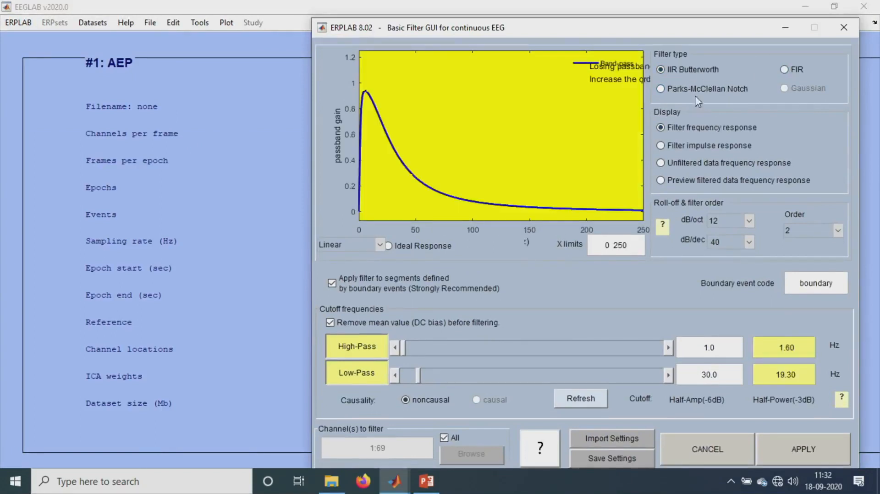
click(694, 91)
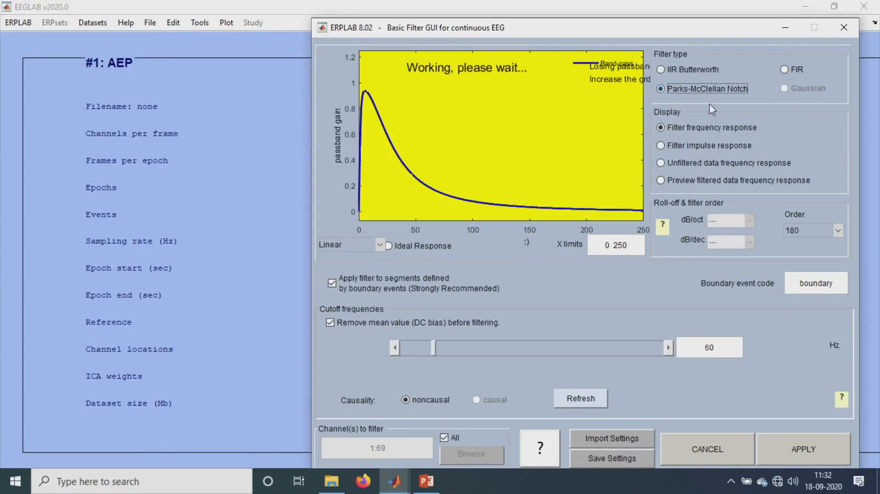
drag(716, 342, 672, 332)
text(50)
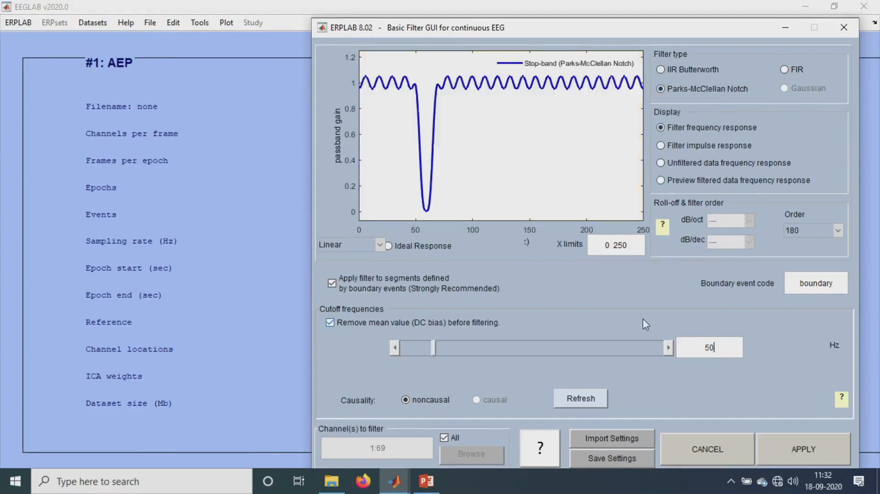
key(Return)
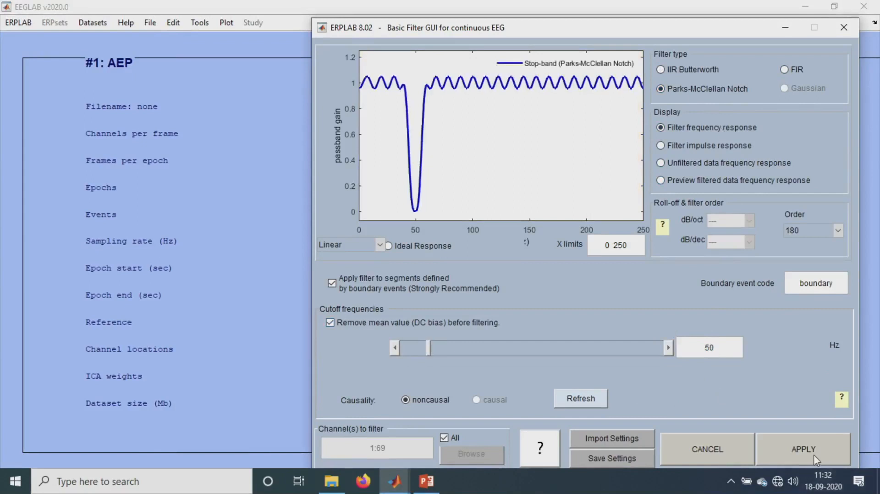
click(809, 458)
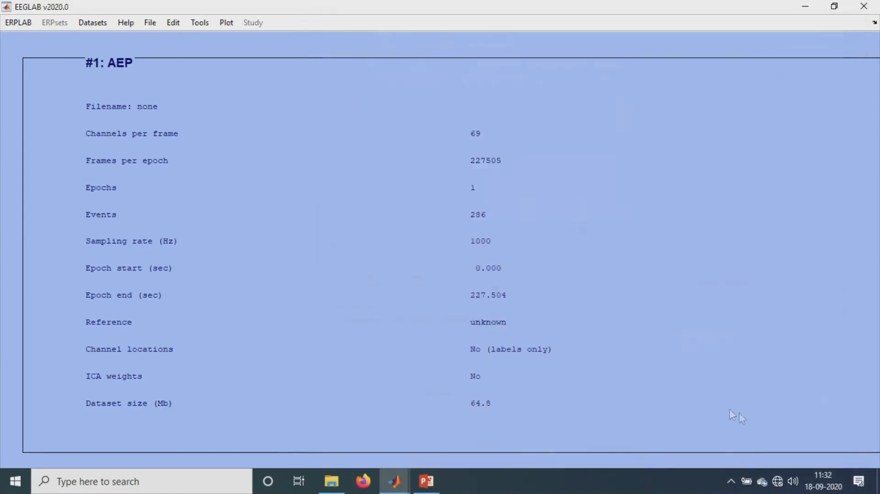
- Keep the filtered result as a new dataset named AEP_filt
click(803, 11)
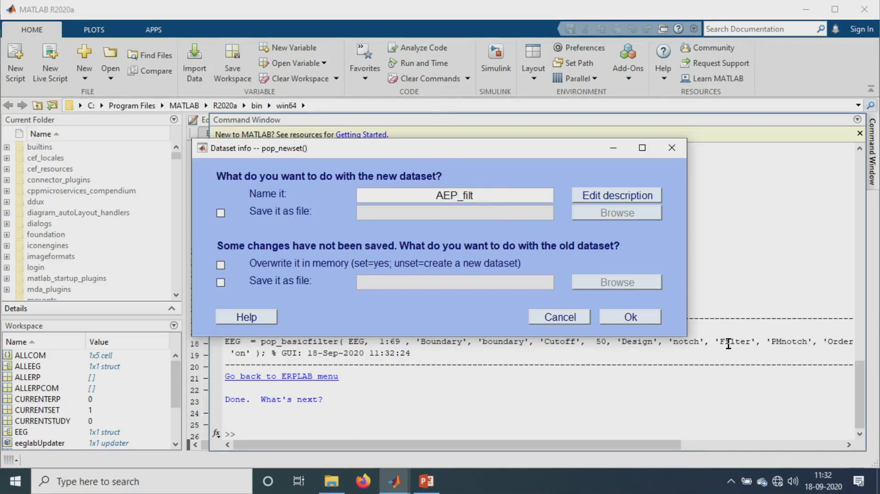
click(632, 316)
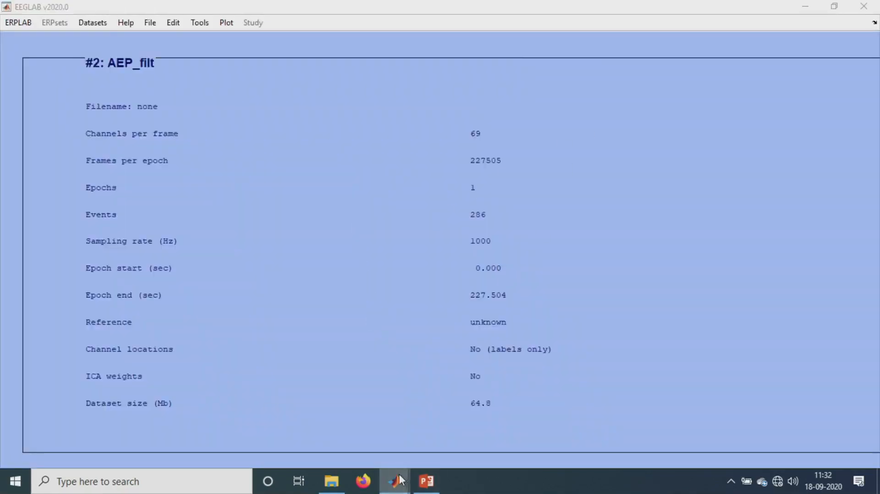
- Select the equivalent pop_basicfilter command in the MATLAB Command Window and return to EEGLAB
mouse_move(403, 481)
click(355, 417)
drag(411, 226, 223, 214)
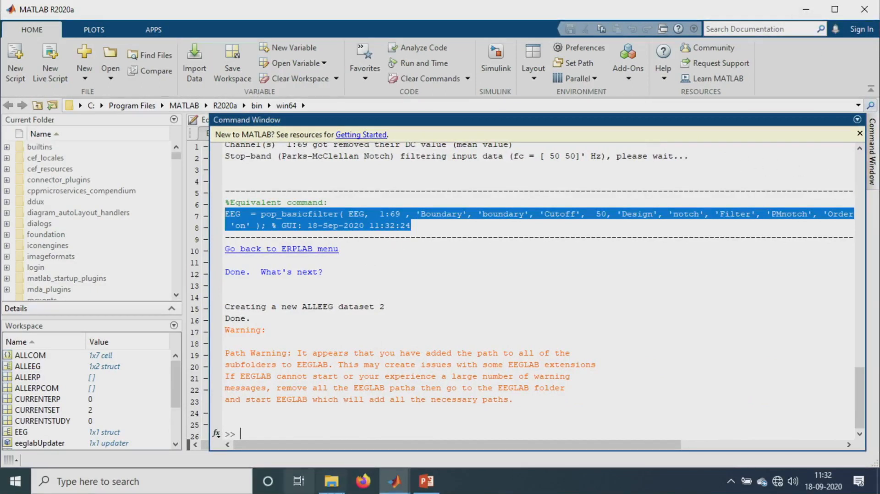
click(400, 489)
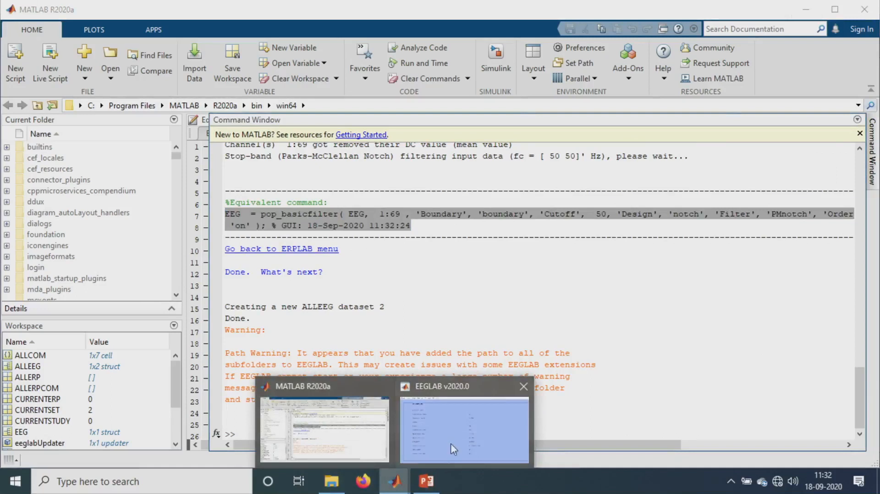
click(444, 422)
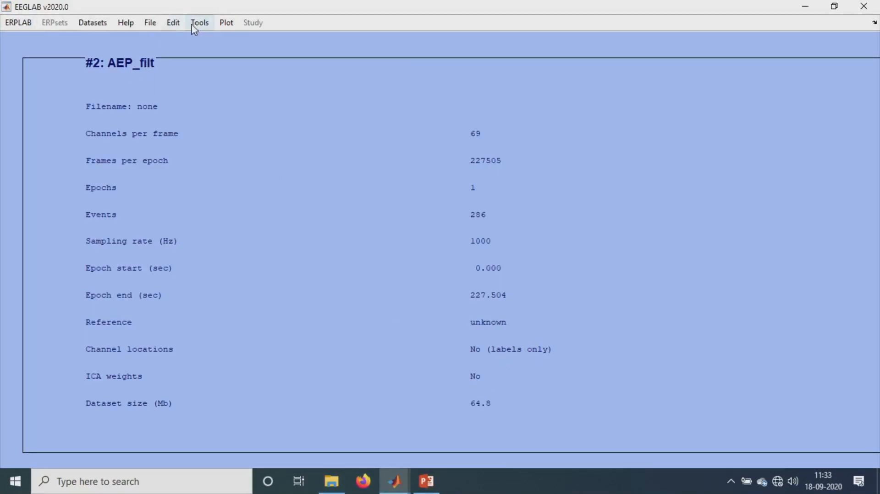
- Look up channel locations with the BESA 4-shell dipfit spherical model file, browse the channels, and accept them
click(174, 26)
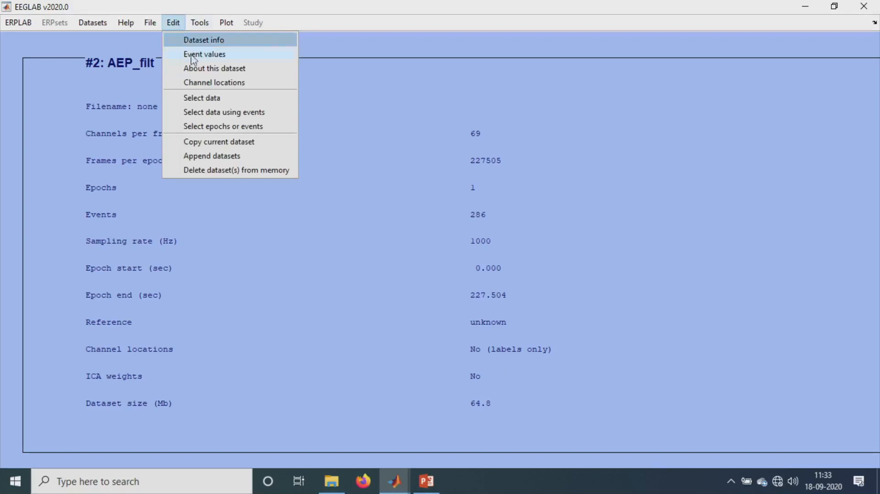
click(193, 85)
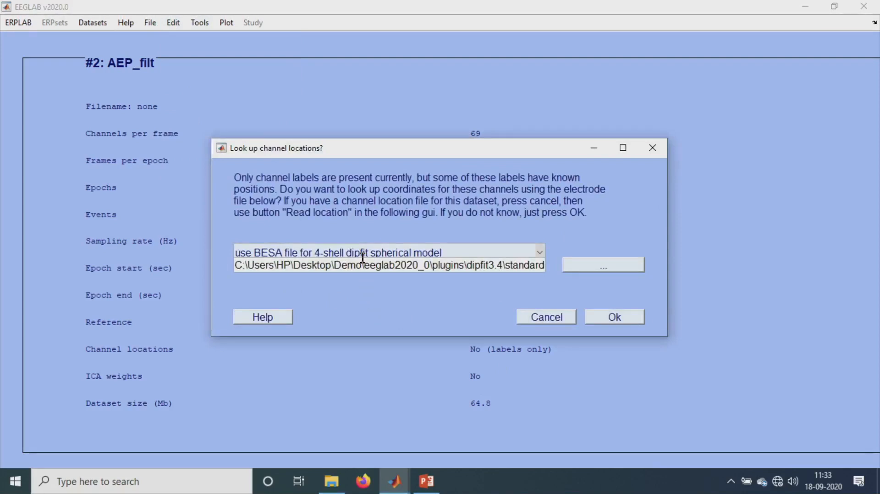
click(619, 316)
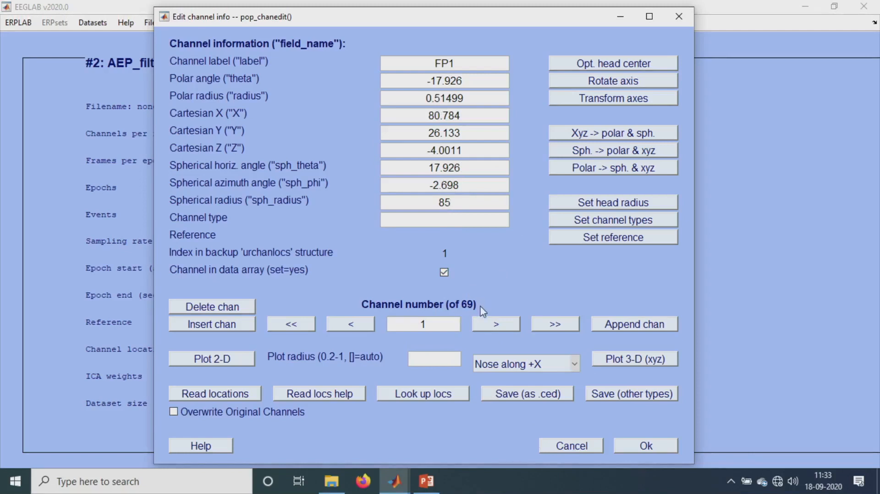
click(500, 323)
click(555, 323)
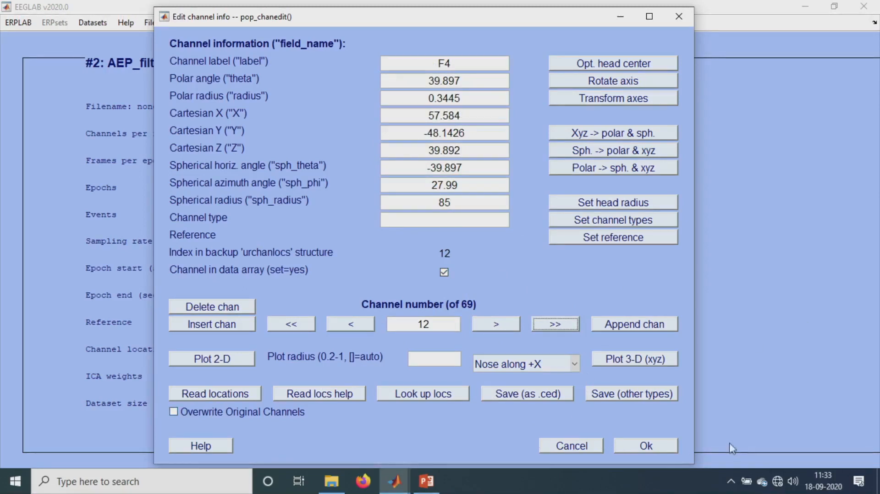
click(671, 446)
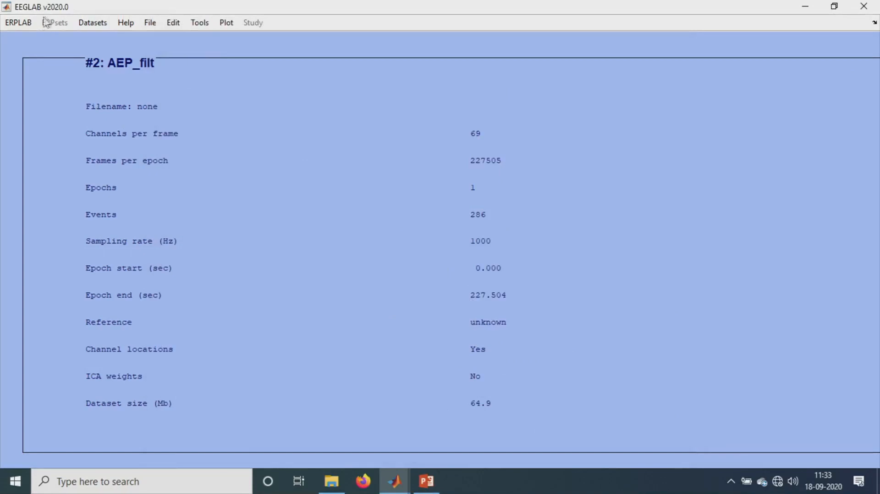
- Start creating an EEG EVENTLIST in ERPLAB using the advanced editor
click(23, 22)
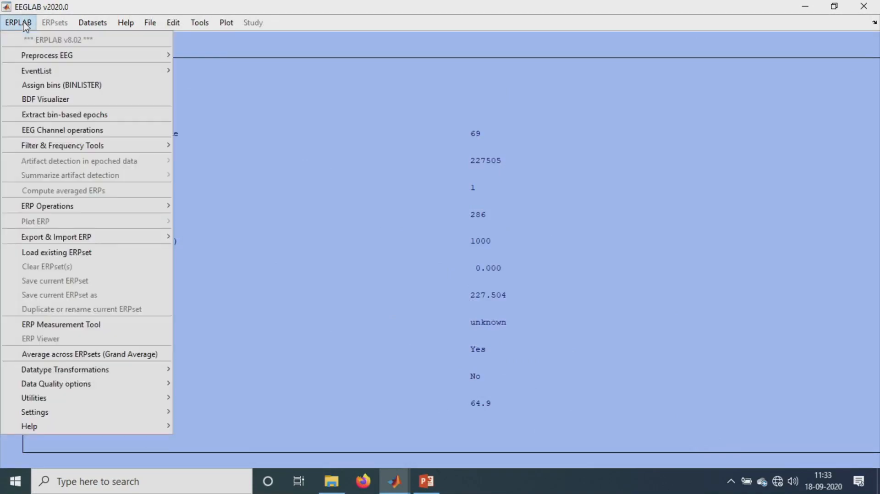
mouse_move(163, 71)
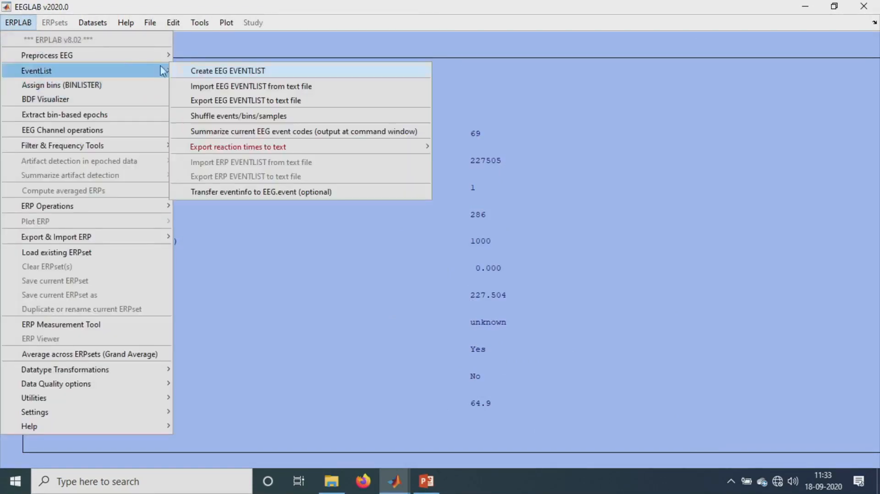
click(195, 74)
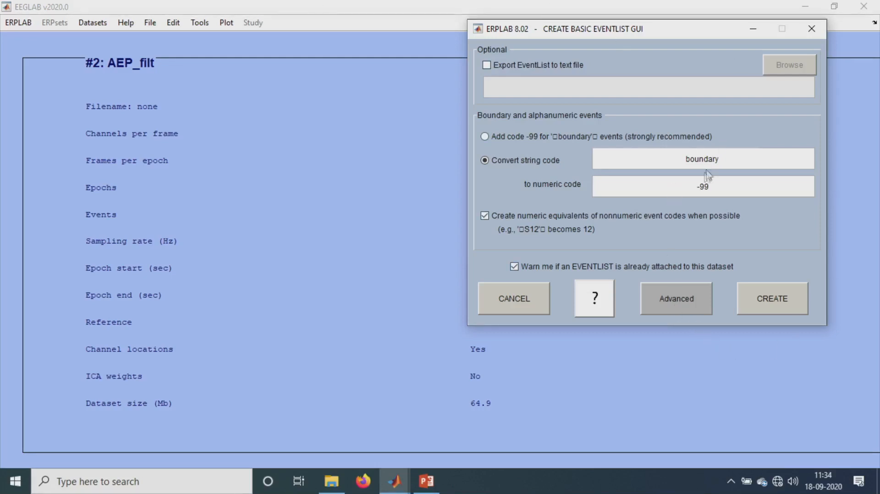
click(672, 299)
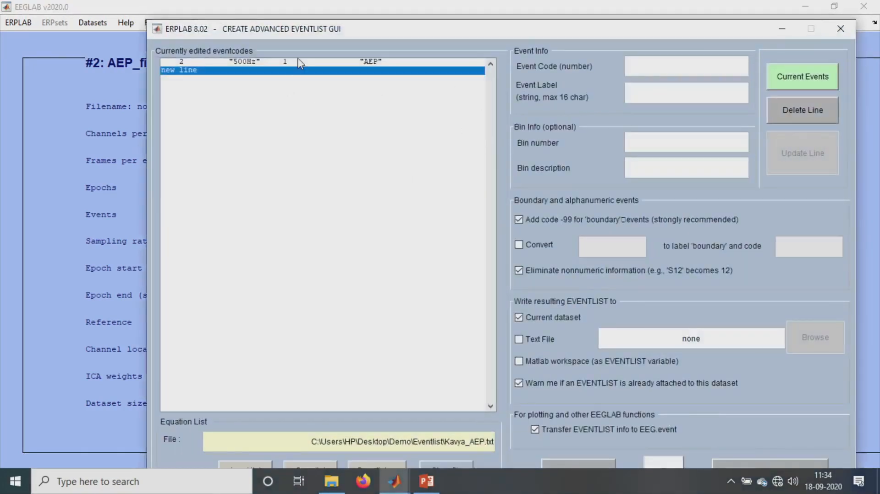
- Relabel the event code 2 line as 1000Hz and update the line
click(299, 62)
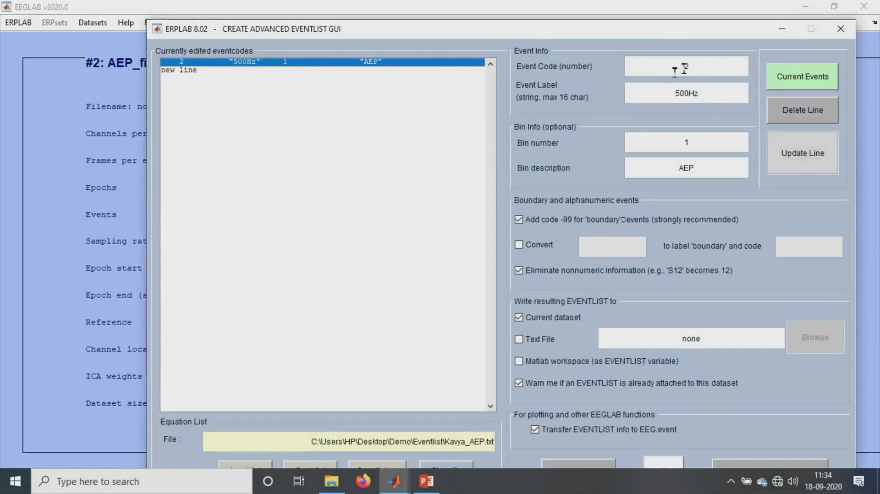
double_click(694, 68)
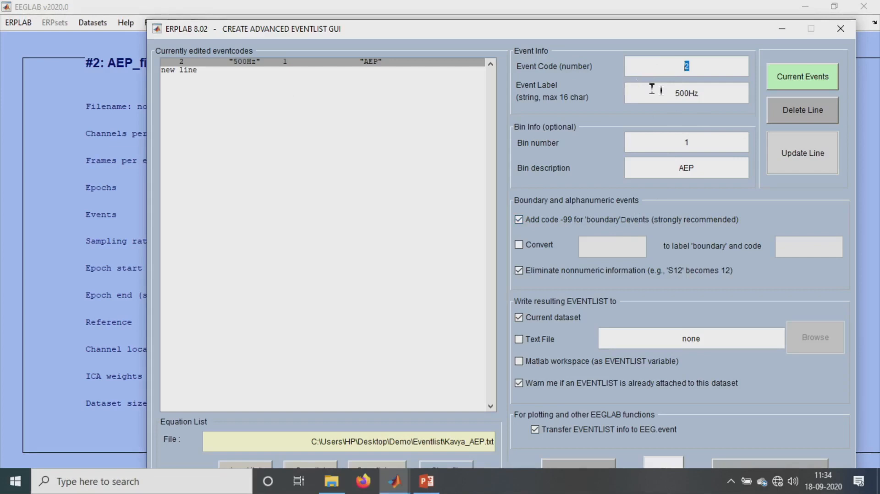
click(679, 93)
text(10)
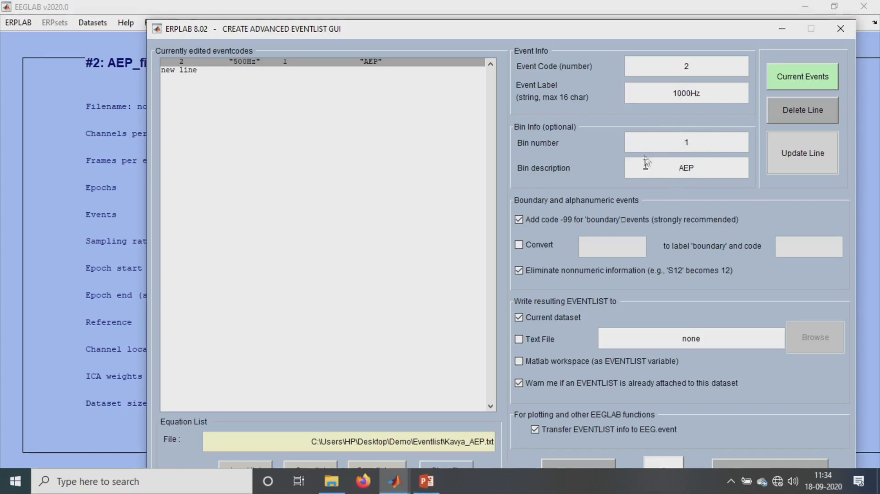
drag(594, 33, 588, 14)
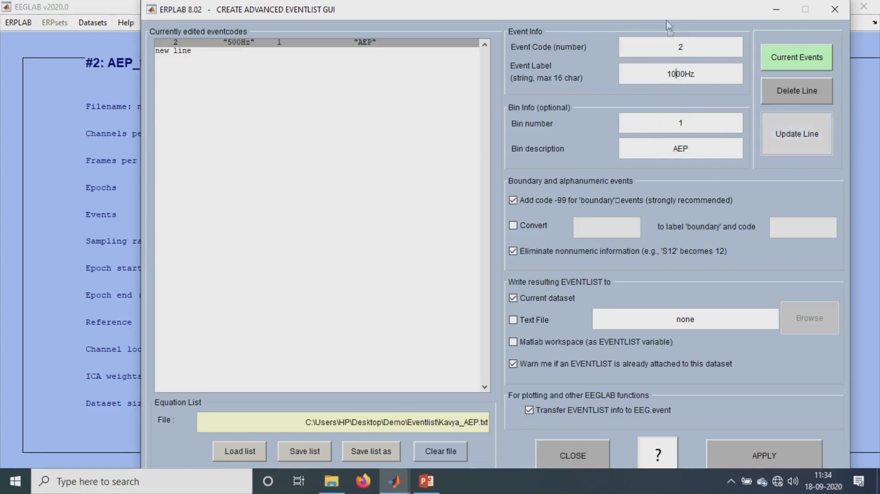
click(676, 74)
click(294, 43)
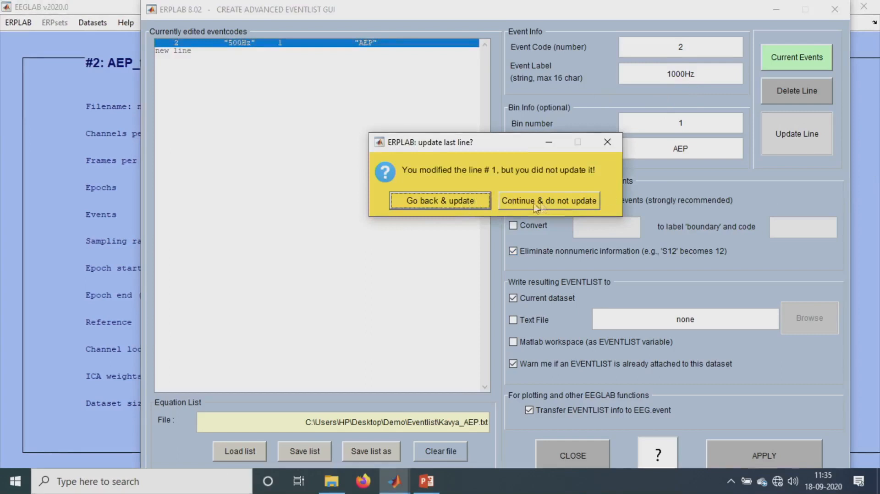
click(464, 206)
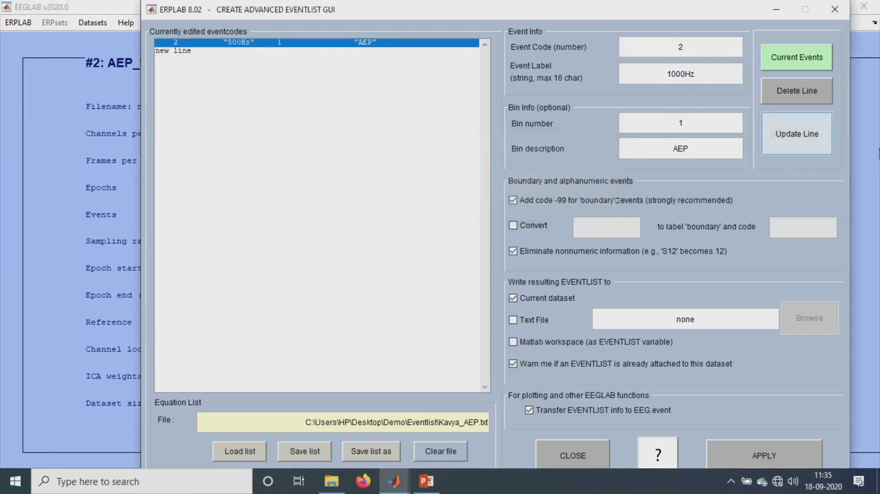
click(785, 138)
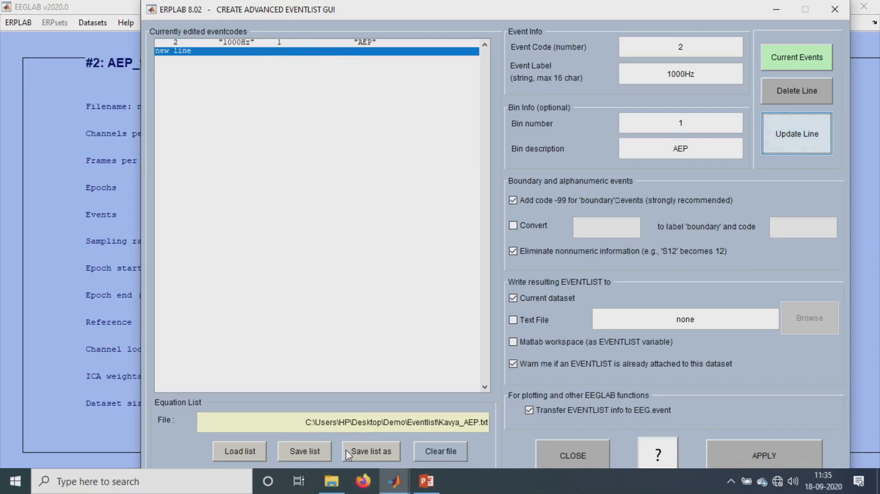
- Save the event list, apply it to the dataset using code labels as event types, and keep it as a new dataset
click(304, 451)
click(788, 444)
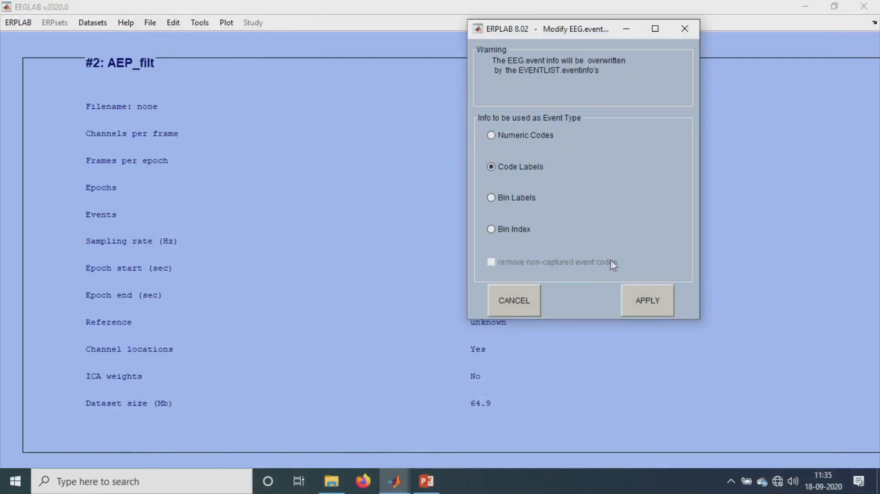
click(664, 301)
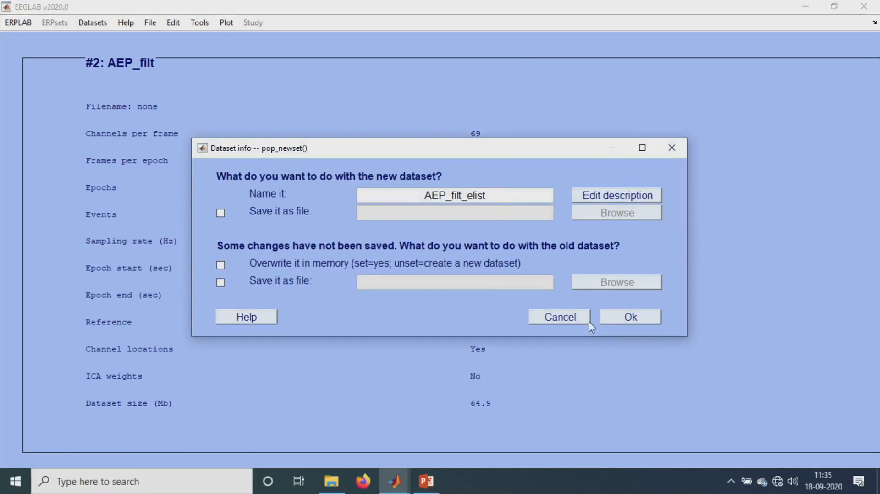
click(615, 320)
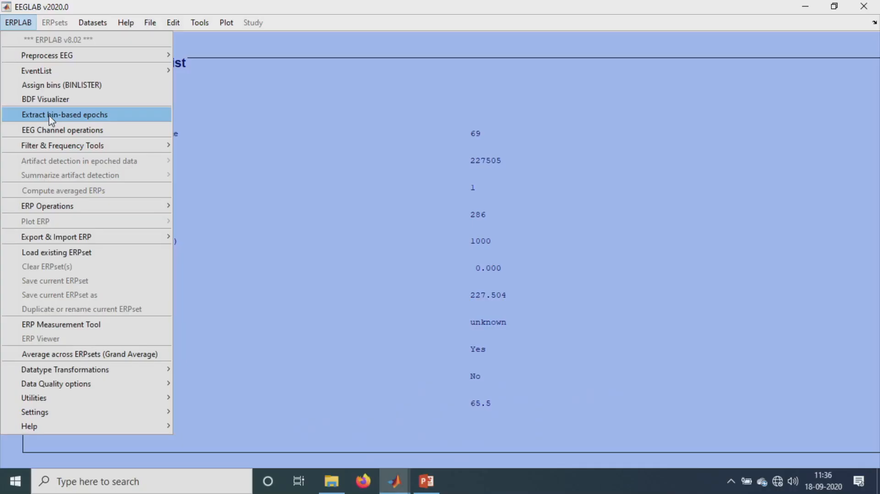
- Extract bin-based epochs from -50 to 250 ms with pre-stimulus baseline correction and keep the result as a new dataset
click(50, 120)
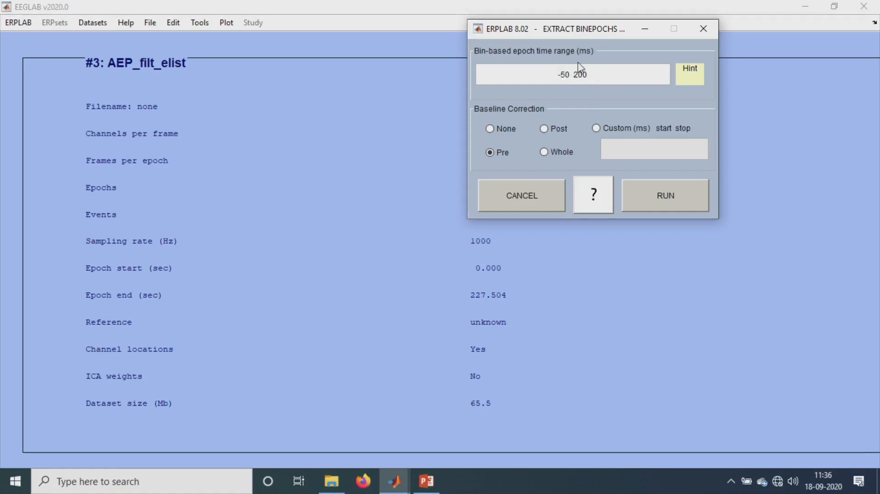
click(578, 74)
key(BackSpace)
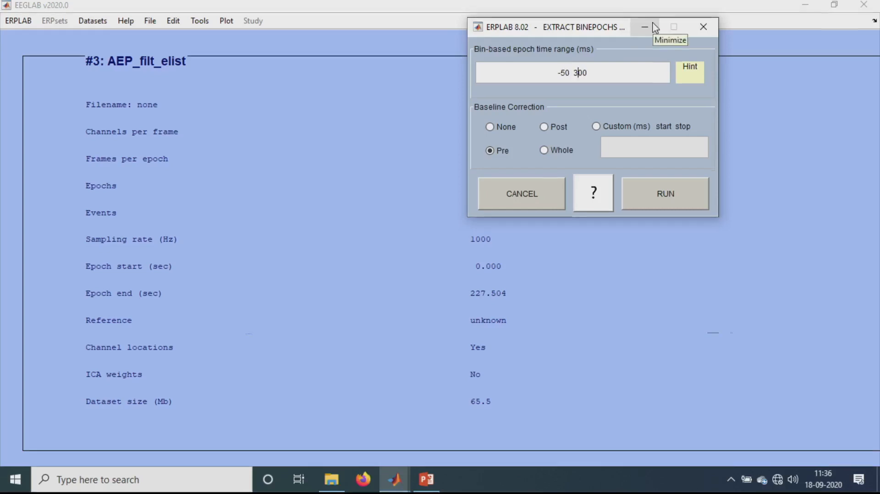
text(2)
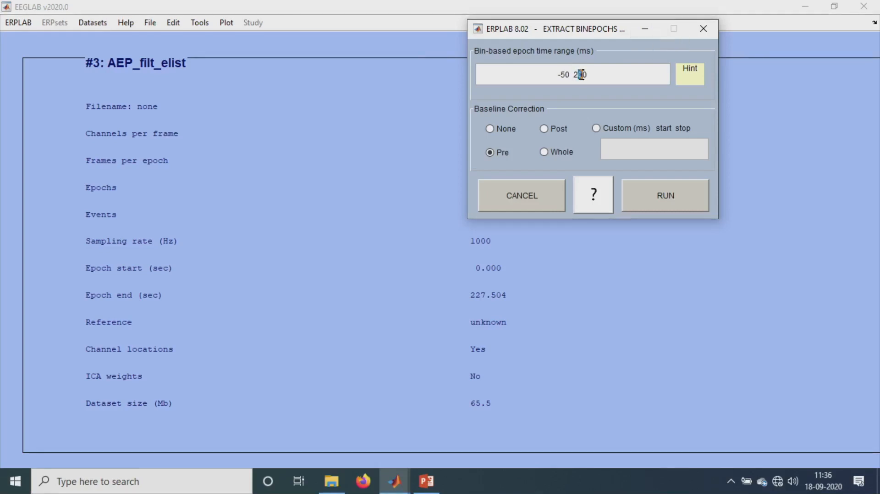
text(5)
click(651, 201)
mouse_move(394, 481)
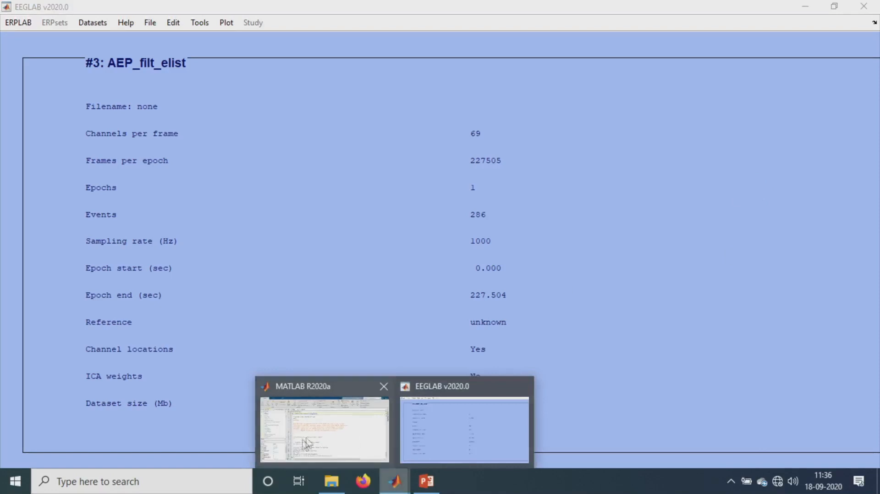
mouse_move(326, 429)
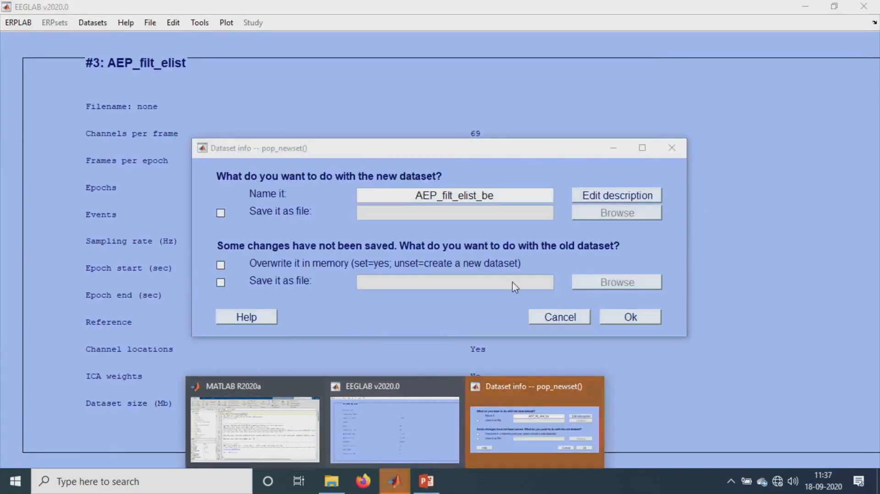
click(627, 320)
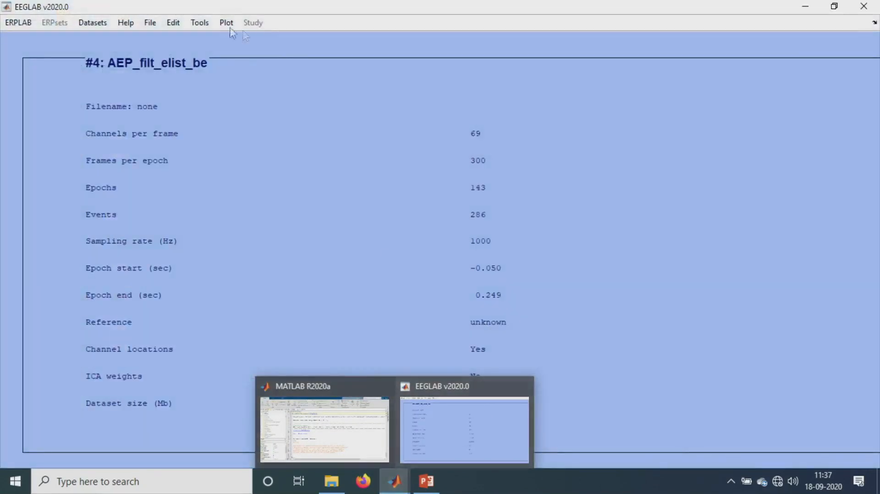
- Open the epoched channel data in the scrolling viewer and maximize it
click(227, 23)
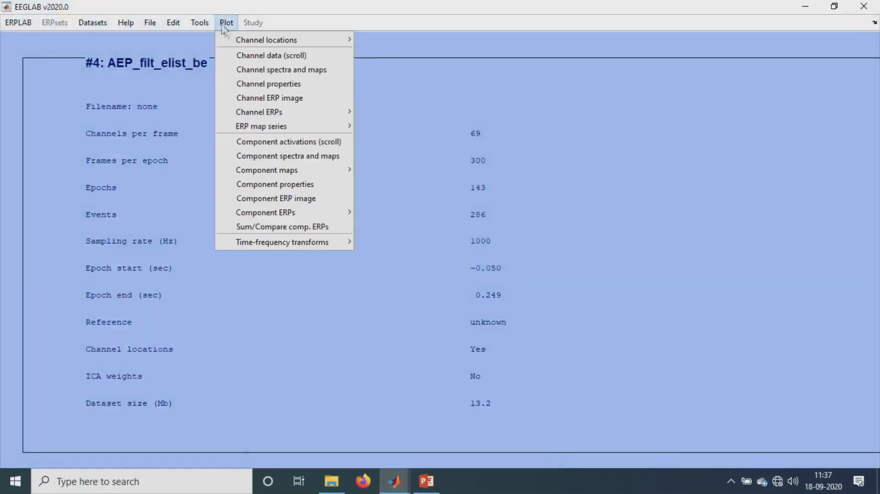
click(250, 56)
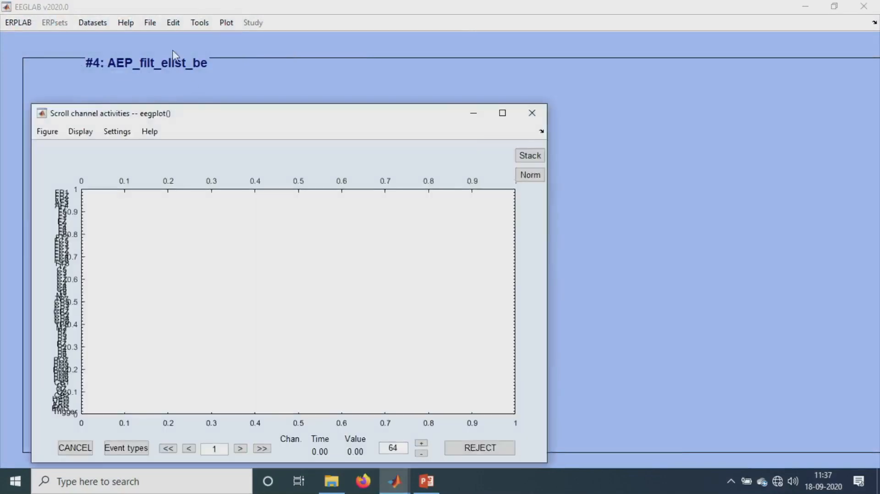
click(502, 113)
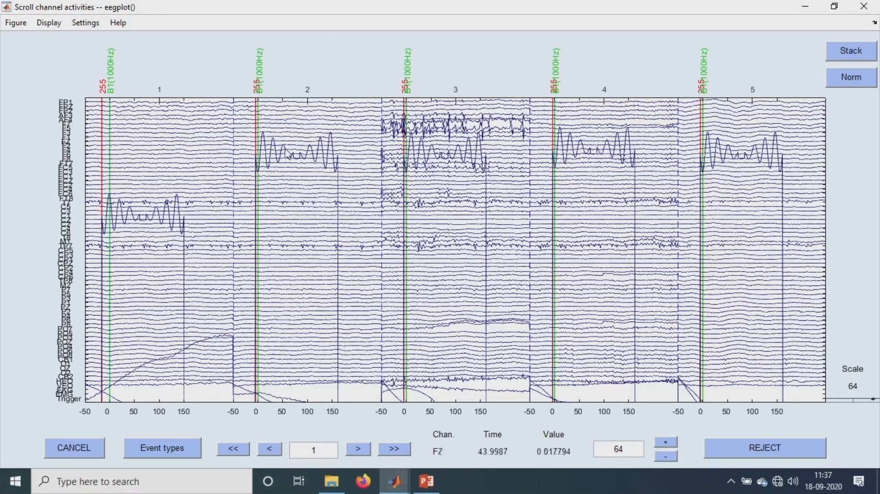
- Set the scrolling viewer to display 1 epoch per window
click(89, 26)
click(103, 38)
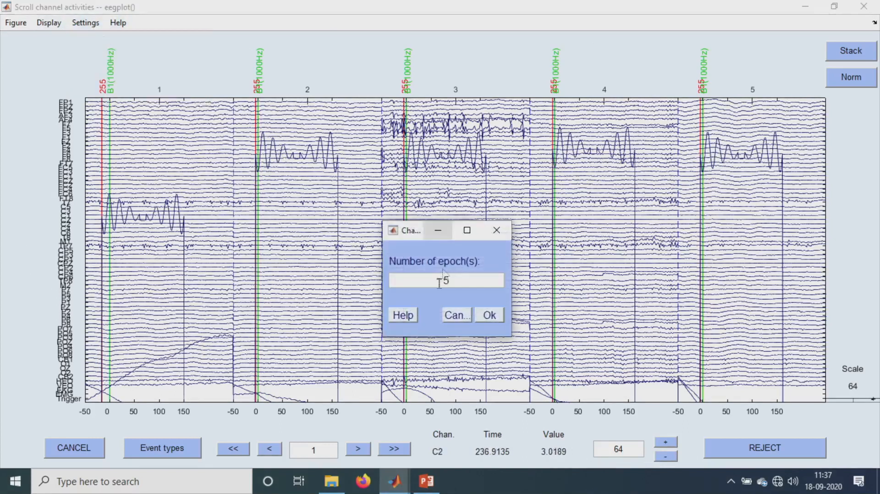
drag(458, 282, 393, 284)
text(1)
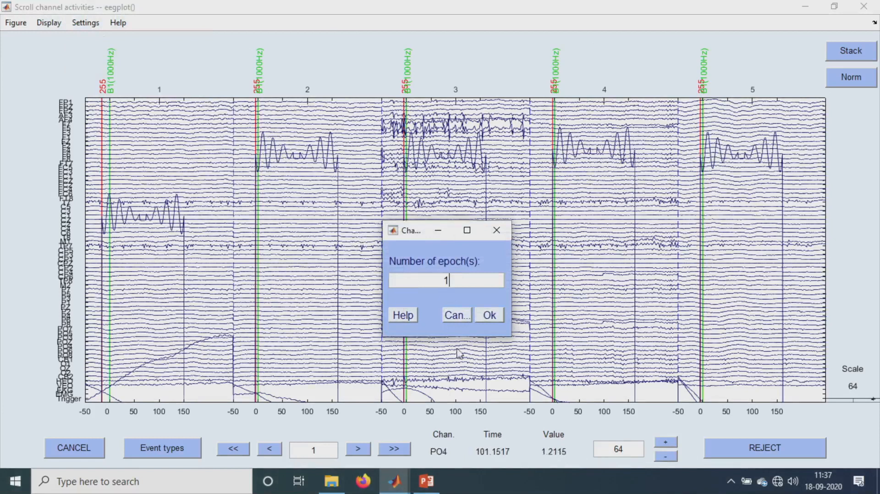
click(489, 316)
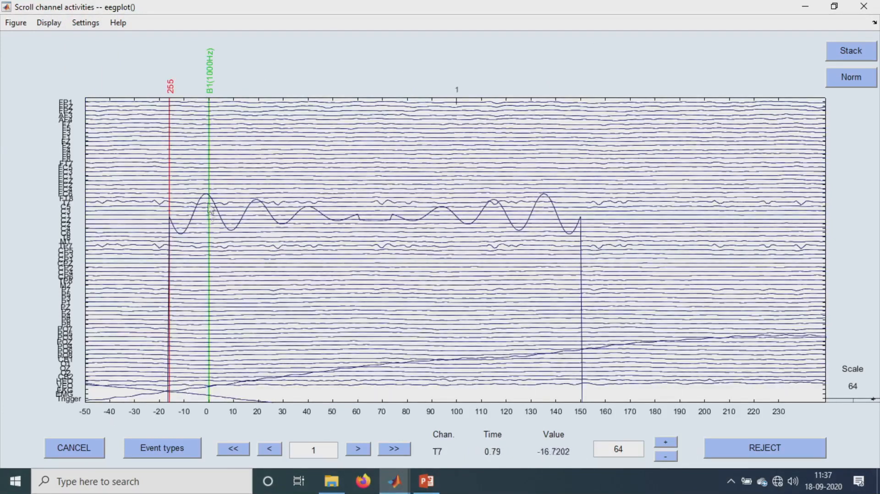
- Mark the displayed epoch for rejection, unmark it again, and close the viewer
click(207, 408)
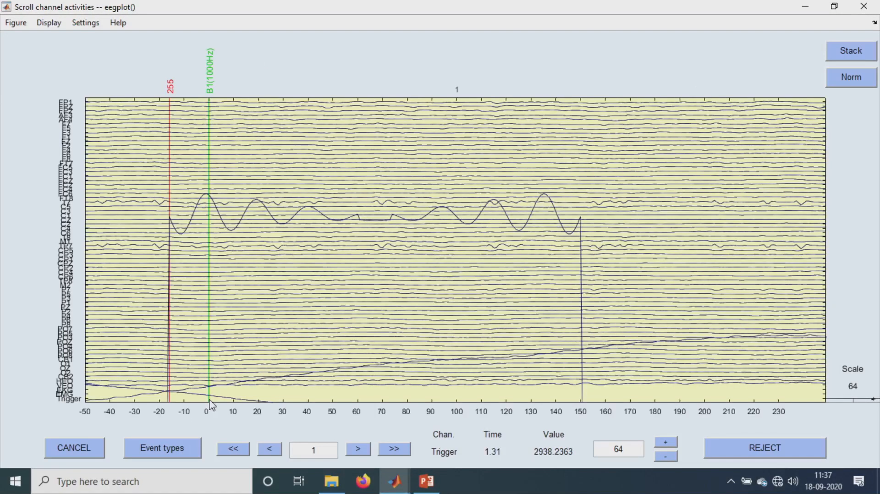
click(54, 418)
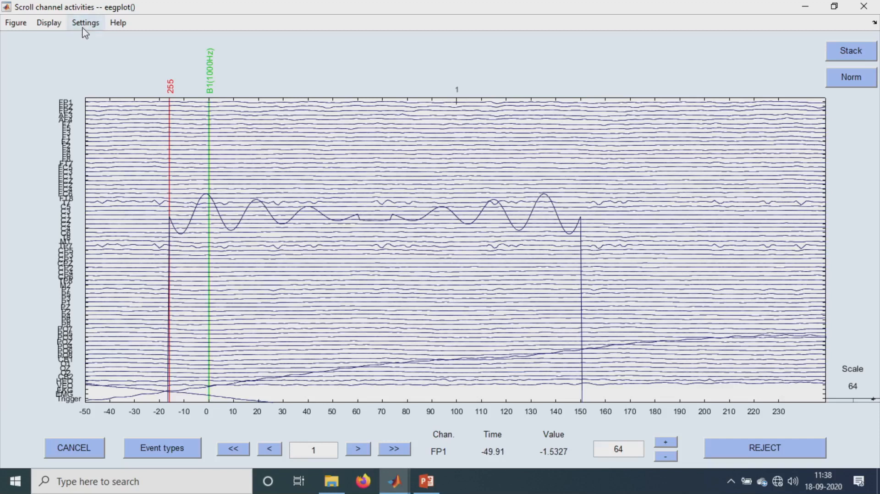
click(874, 10)
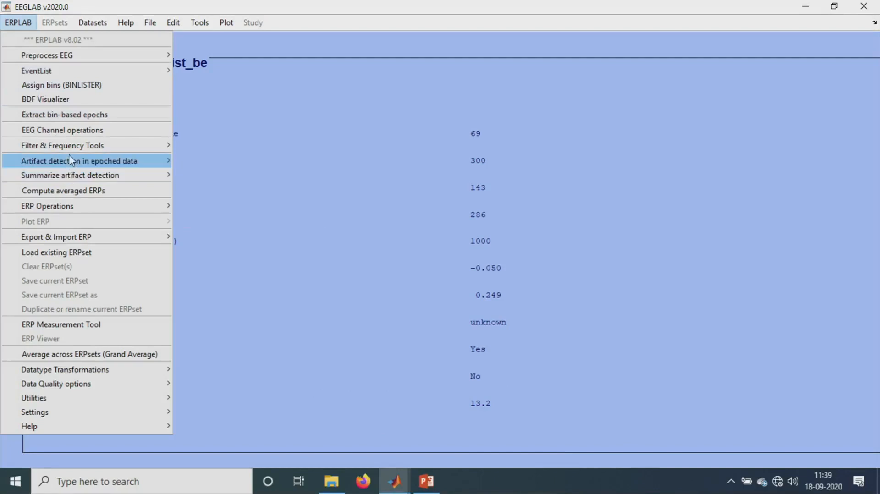
- Start simple voltage threshold artifact detection and select channels 1 to 63 from the available channel list
mouse_move(72, 162)
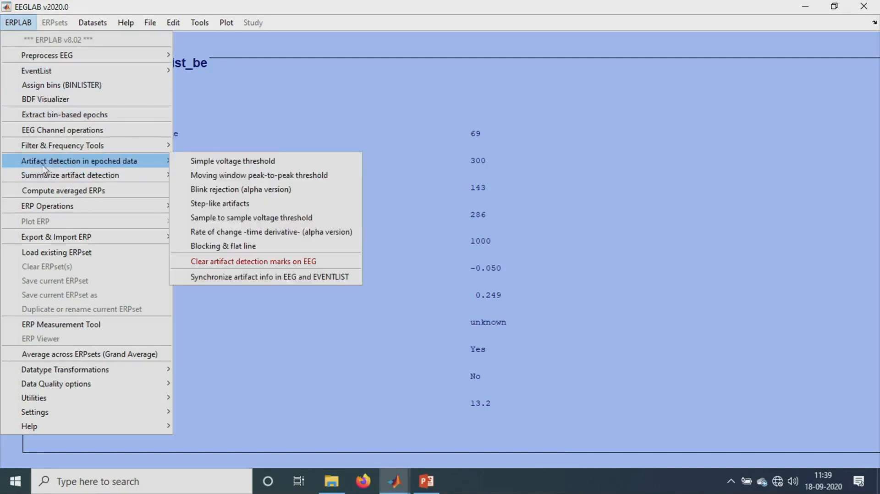
click(215, 164)
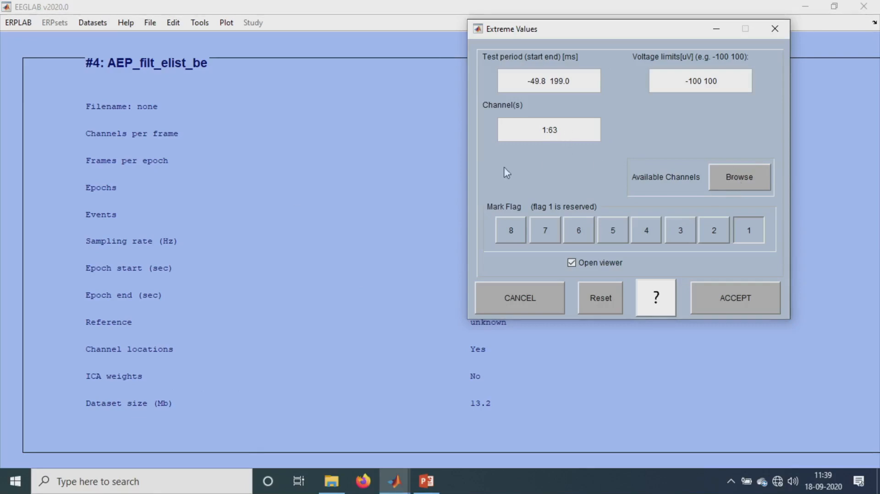
click(733, 173)
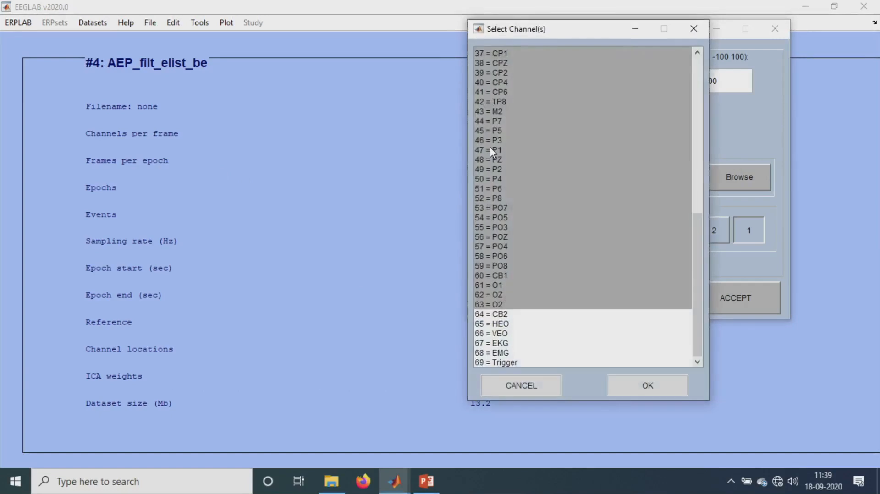
scroll(532, 225, up, 7)
scroll(527, 217, up, 5)
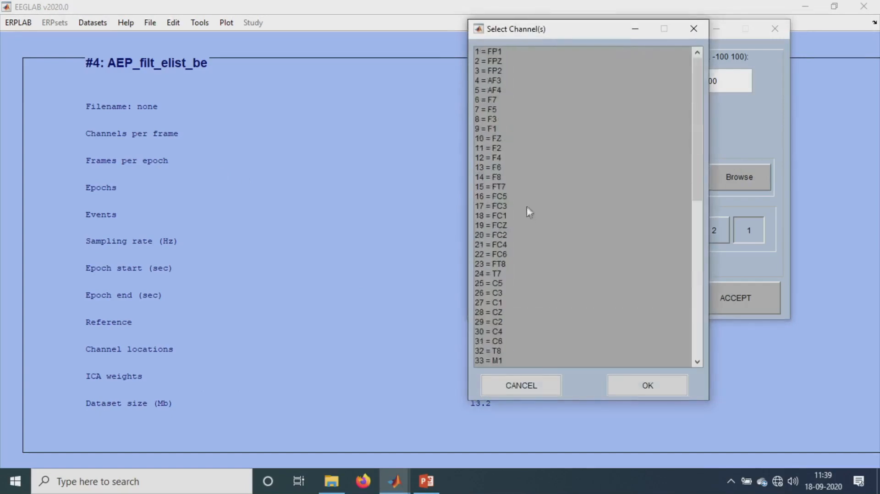
drag(493, 50, 508, 306)
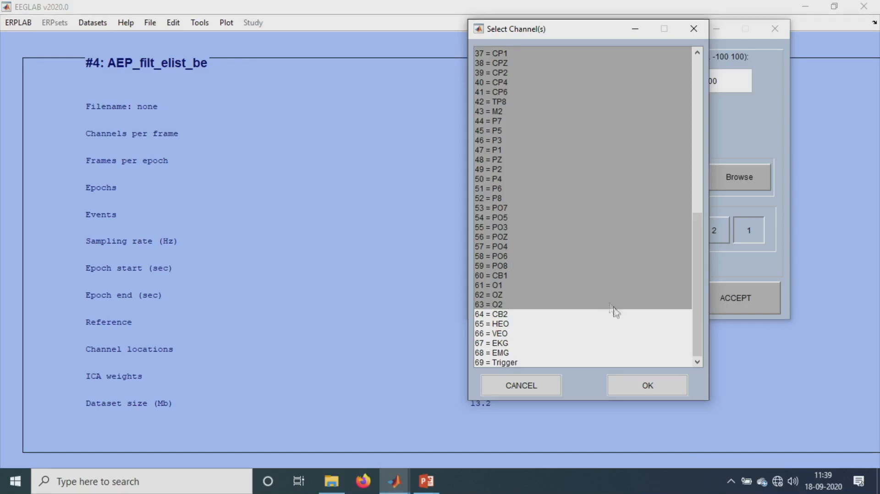
click(642, 390)
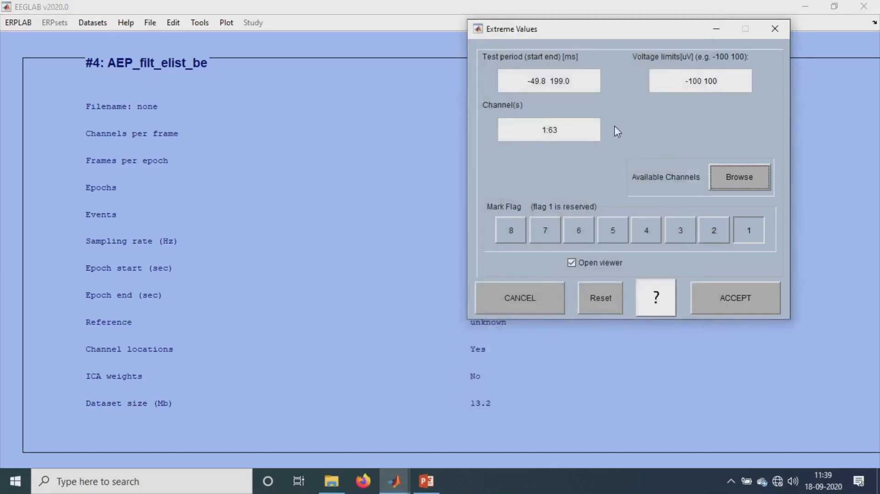
- Set the test period to -49.8 250 ms, accept the voltage threshold detection, and keep the result as a new dataset
click(560, 84)
key(BackSpace)
key(BackSpace)
key(BackSpace)
text(250)
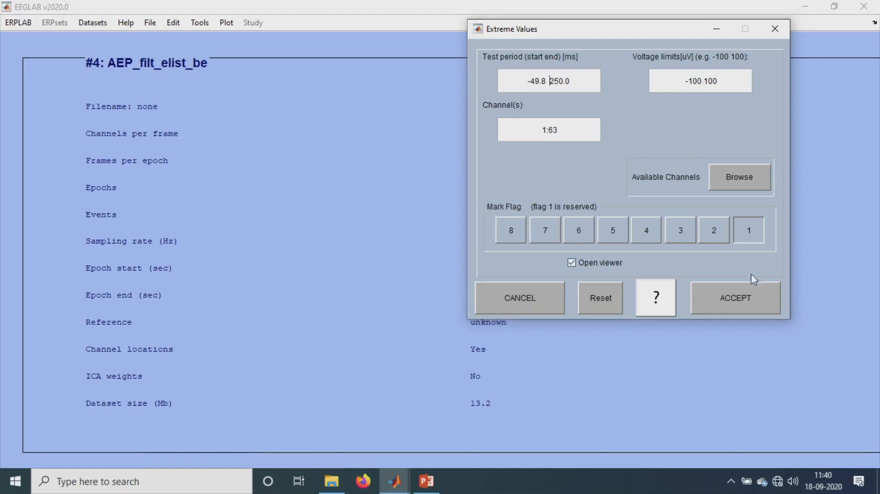
click(742, 304)
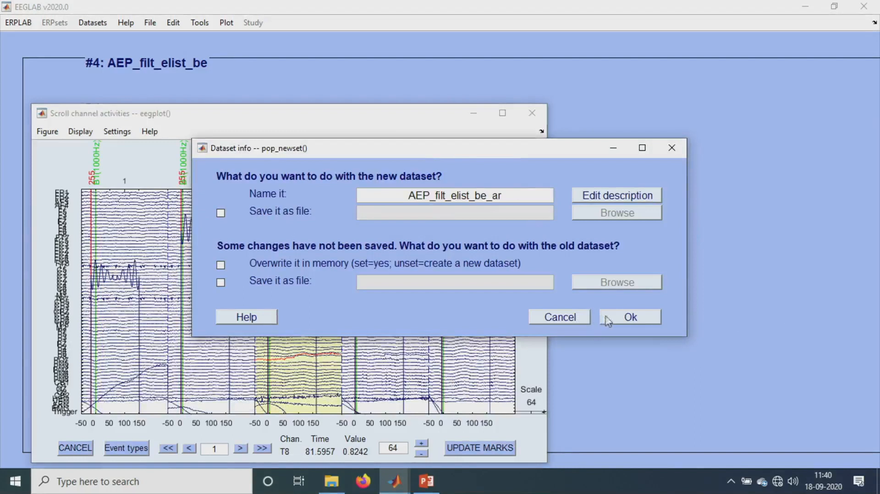
click(630, 316)
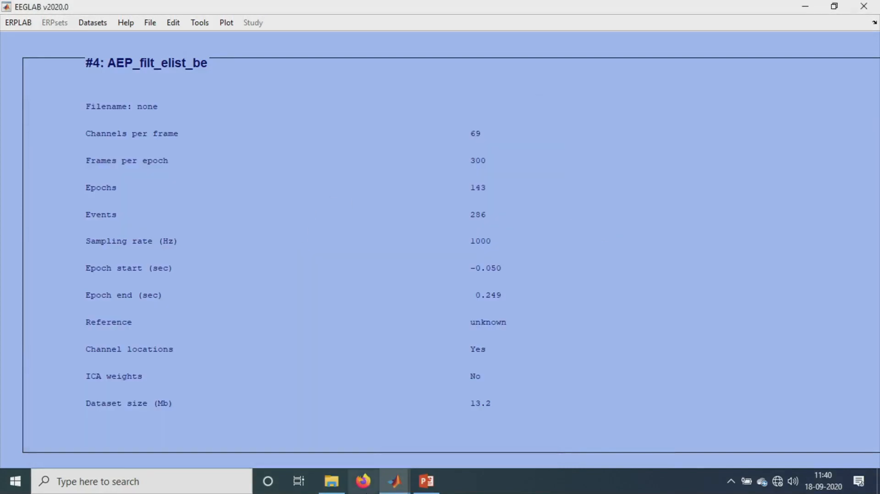
- Bring up the artifact-marked scrolling viewer and maximize it
mouse_move(395, 481)
click(540, 397)
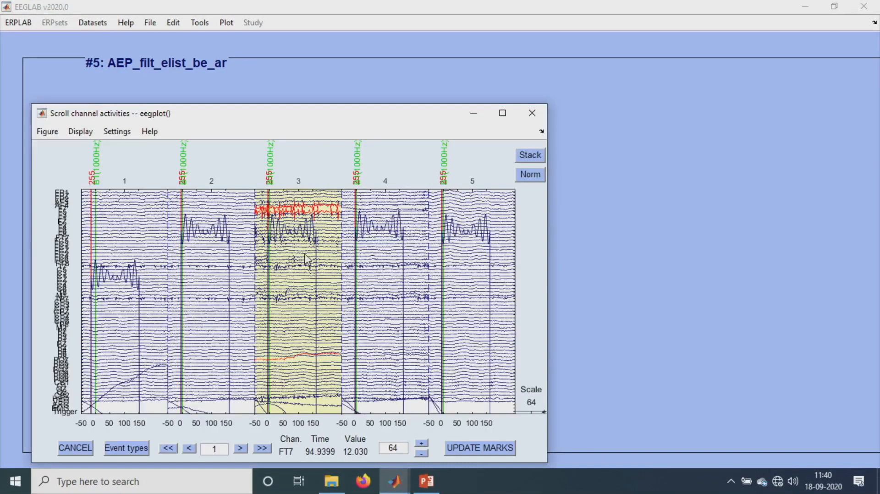
click(502, 112)
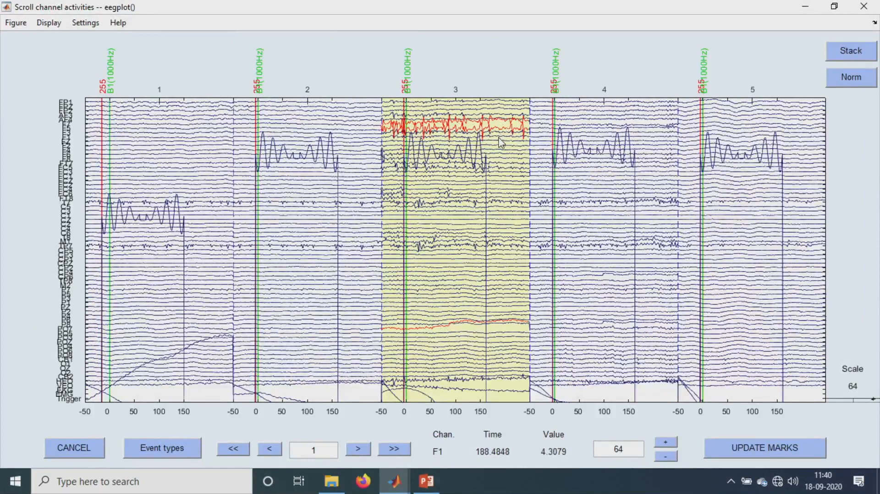
- Switch to MATLAB and review the equivalent pop_artextval command in the Command Window
click(395, 481)
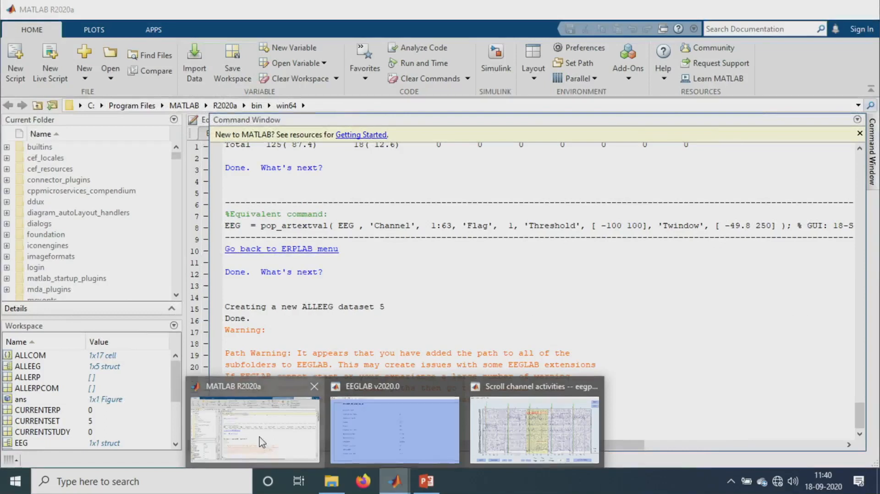
click(275, 451)
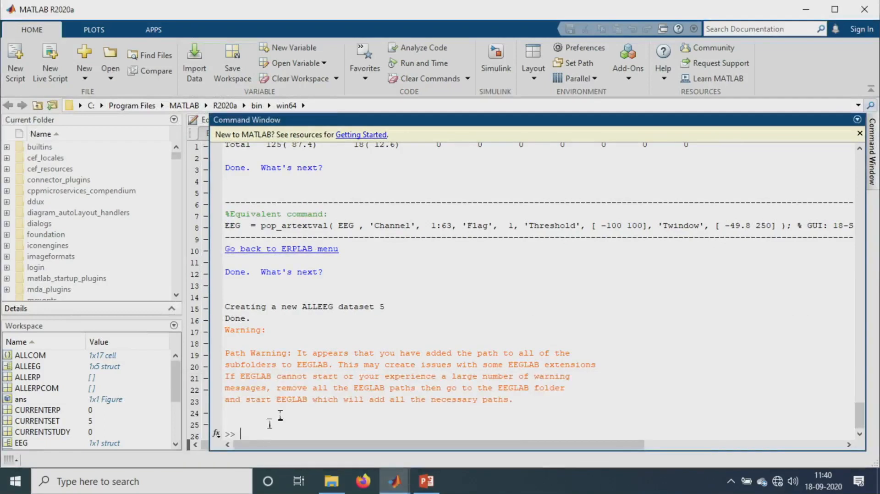
scroll(391, 363, up, 3)
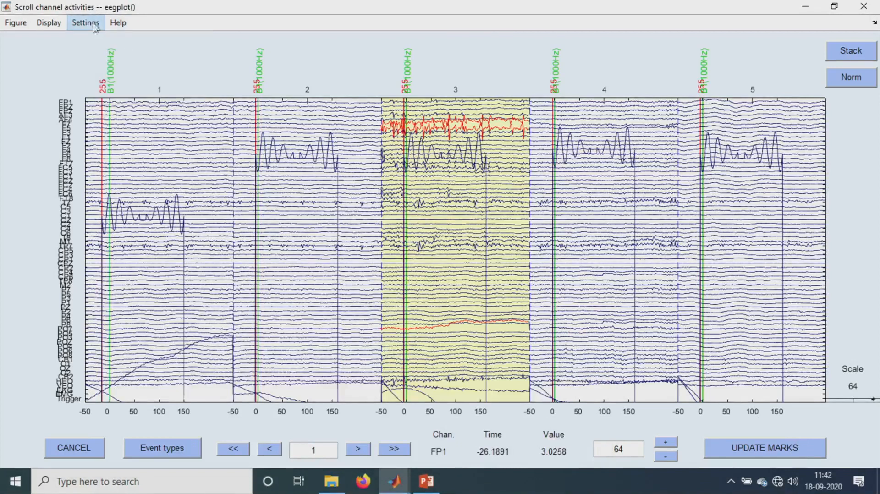
- Open the eegplot help page for the scrolling viewer and close it
click(116, 24)
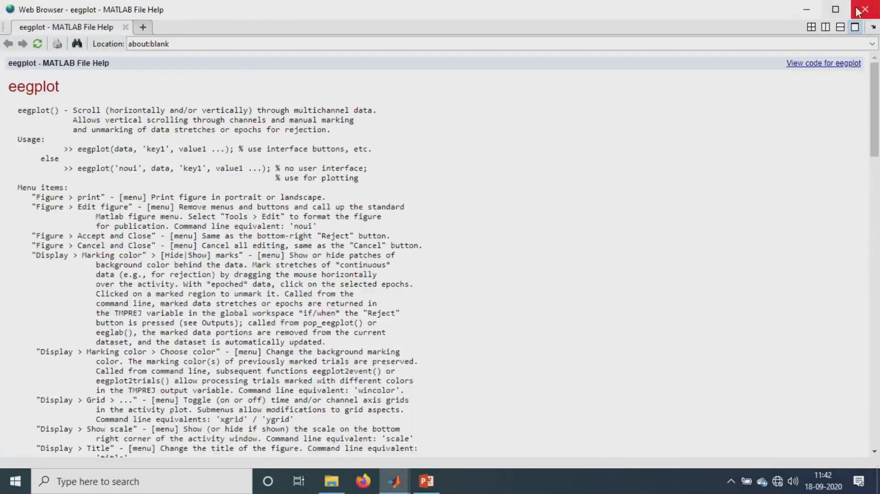
click(864, 9)
click(114, 23)
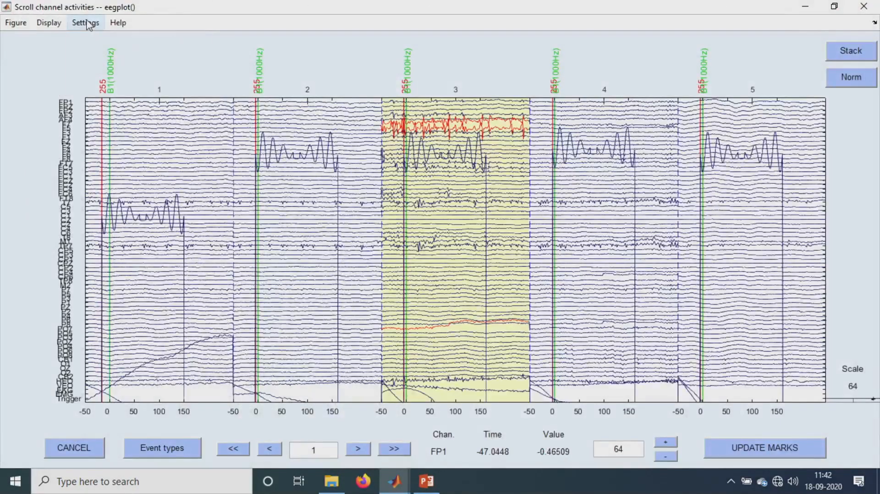
- Show 20 epochs per window in the scrolling viewer, update the artifact marks, and acknowledge the notice
click(87, 24)
click(92, 35)
drag(463, 281, 436, 276)
text(20)
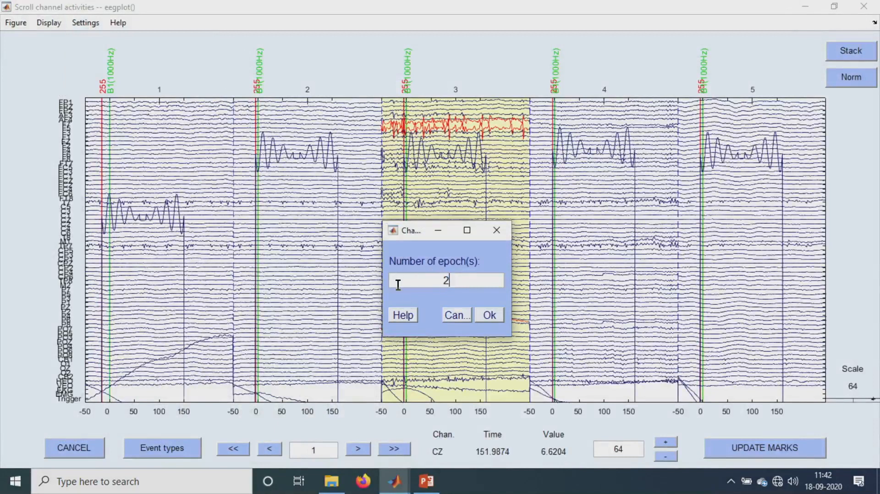
click(489, 315)
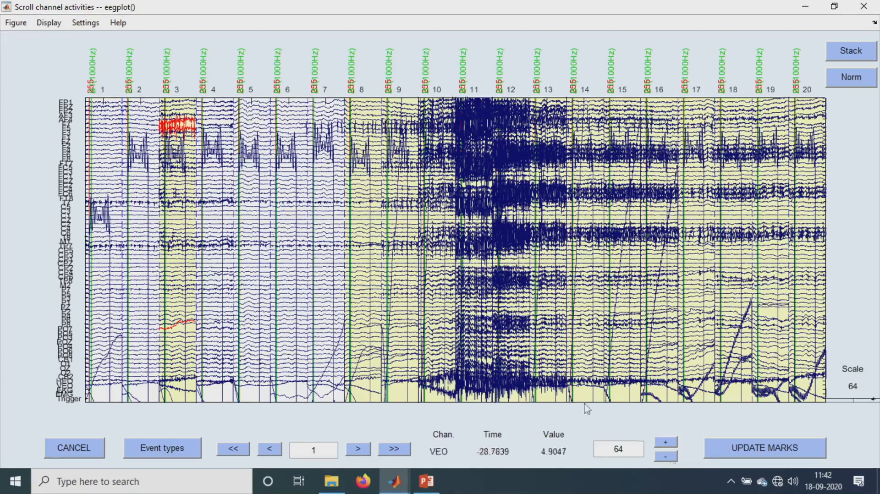
click(772, 452)
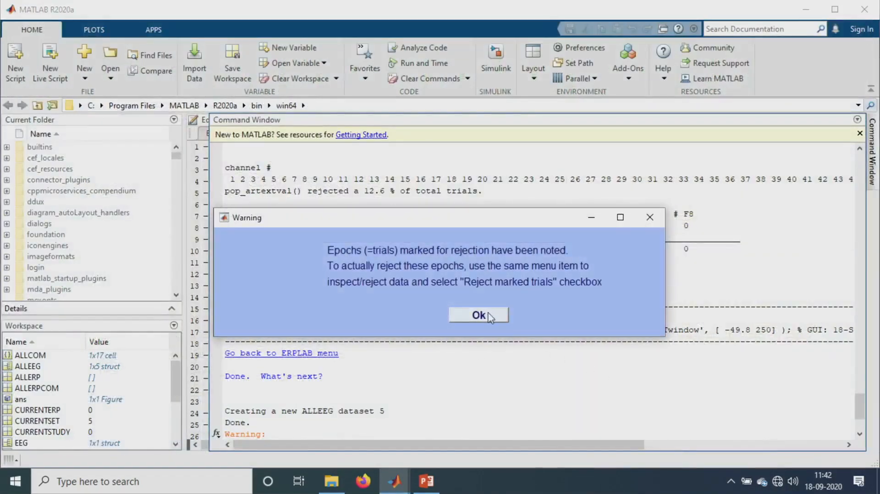
click(478, 315)
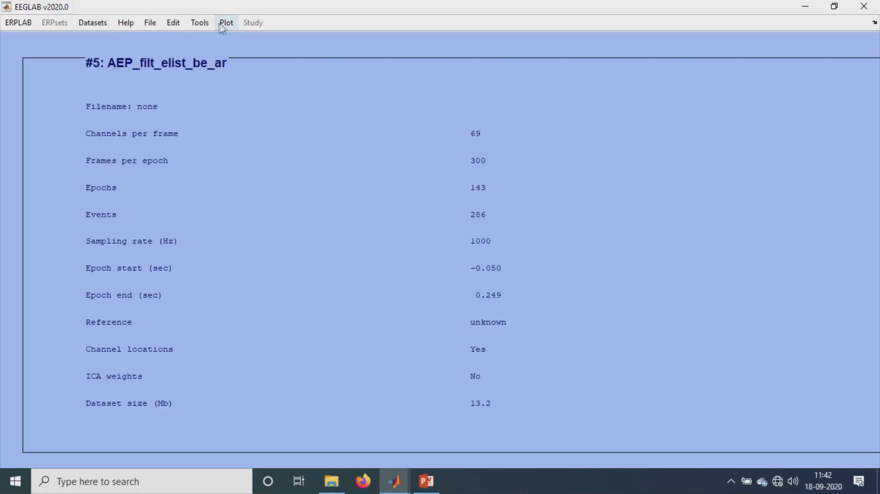
- Reject the marked epochs by visual inspection, adding to previously marked rejections and enabling rejection of marked trials
click(200, 24)
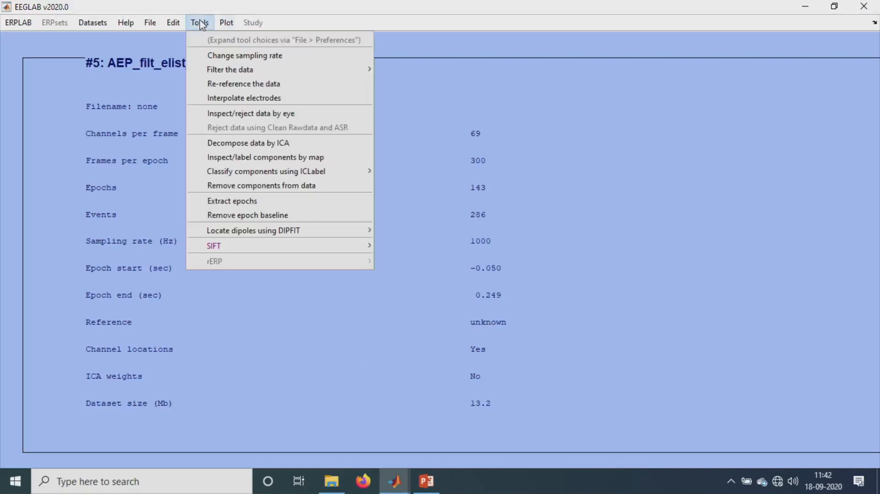
click(236, 114)
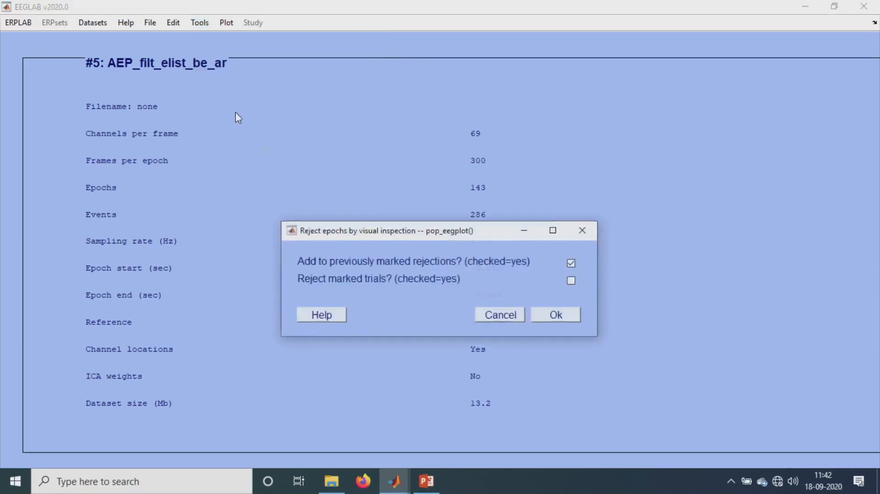
click(571, 281)
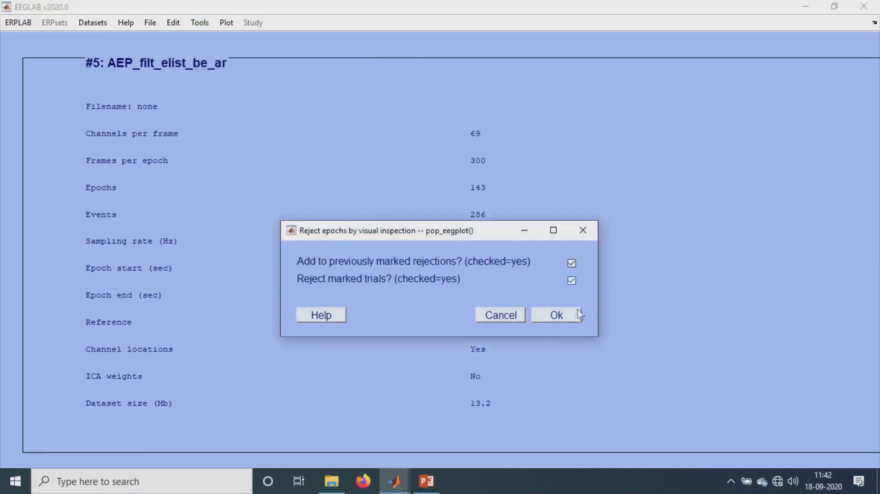
click(561, 321)
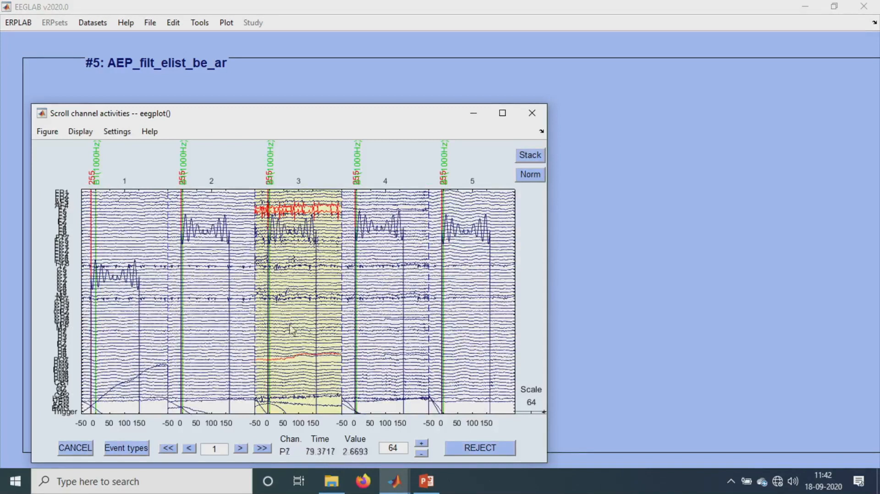
click(480, 448)
click(512, 311)
- Switch to MATLAB and review the rejection output in the Command Window
mouse_move(395, 481)
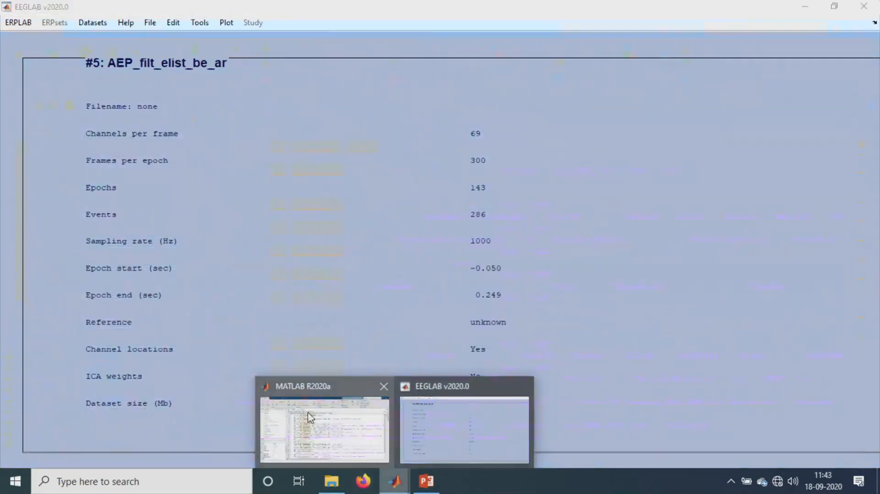
click(308, 411)
click(574, 400)
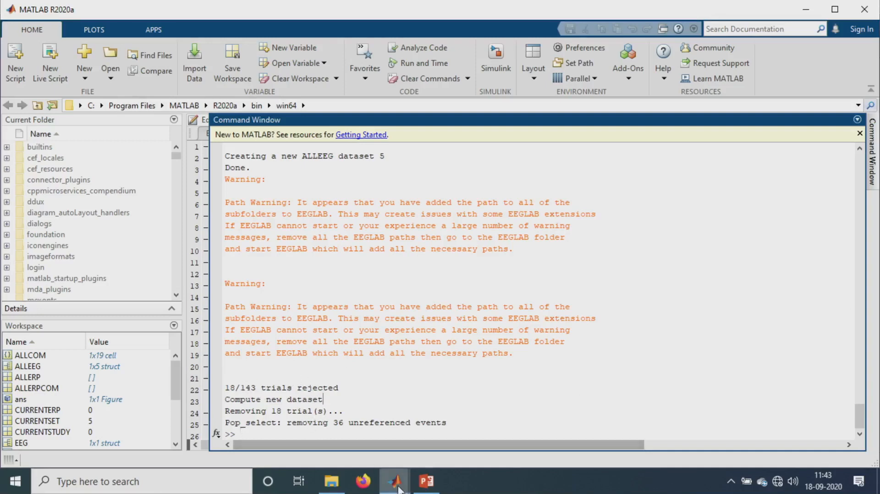
- Return to EEGLAB and name the new dataset AEP_filt_elist_be_ar1
mouse_move(394, 482)
click(514, 418)
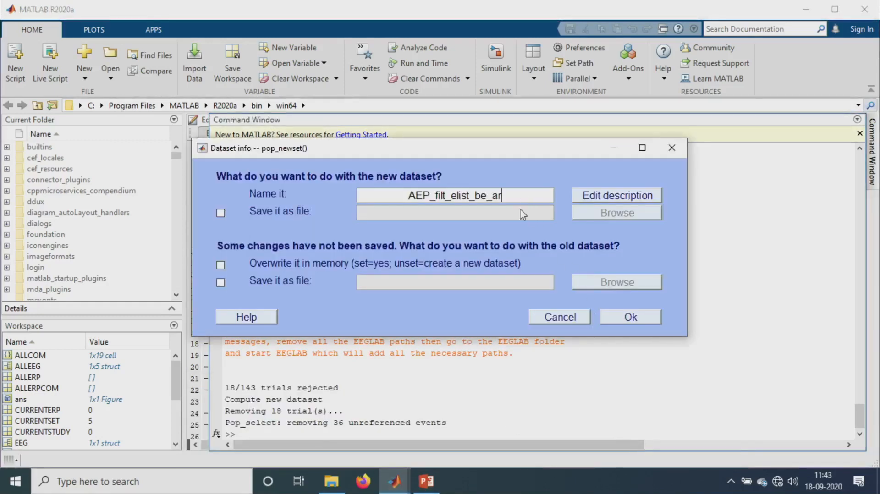
click(503, 195)
text(1)
click(635, 318)
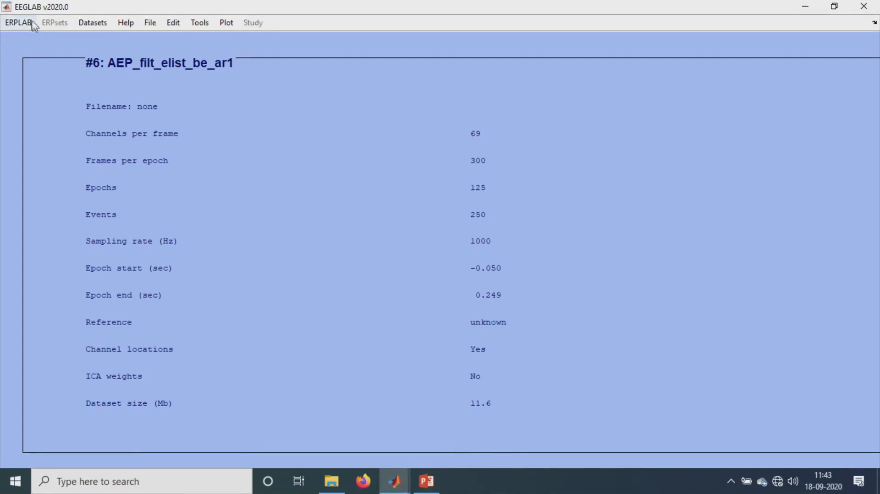
- Open the ERPLAB EEG filter and set an IIR Butterworth band-pass with 1 Hz high-pass and 30 Hz low-pass cutoffs
click(26, 26)
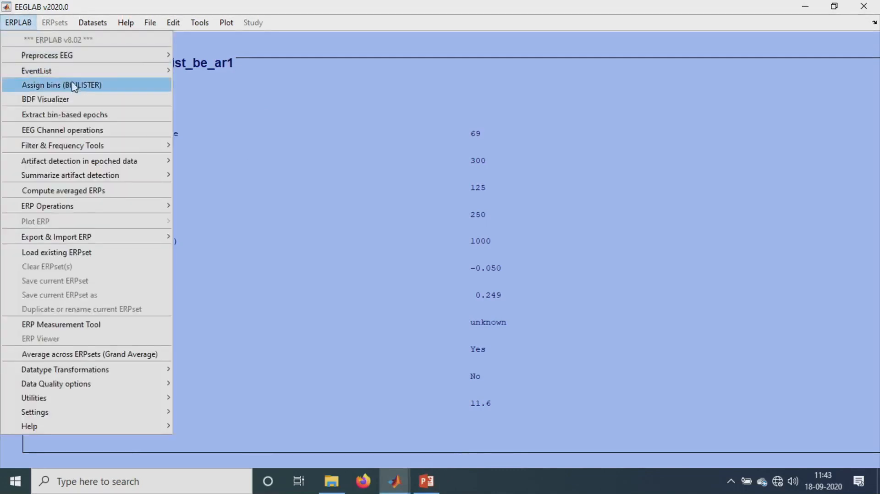
mouse_move(100, 164)
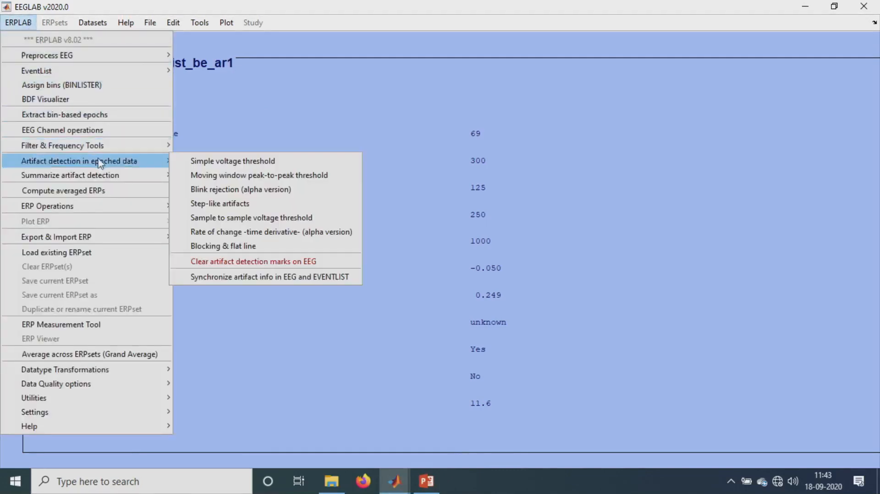
mouse_move(94, 149)
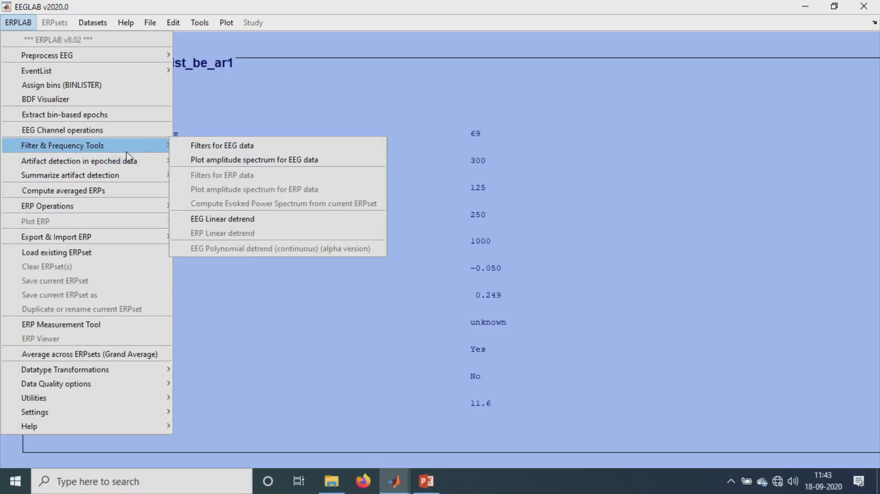
click(188, 151)
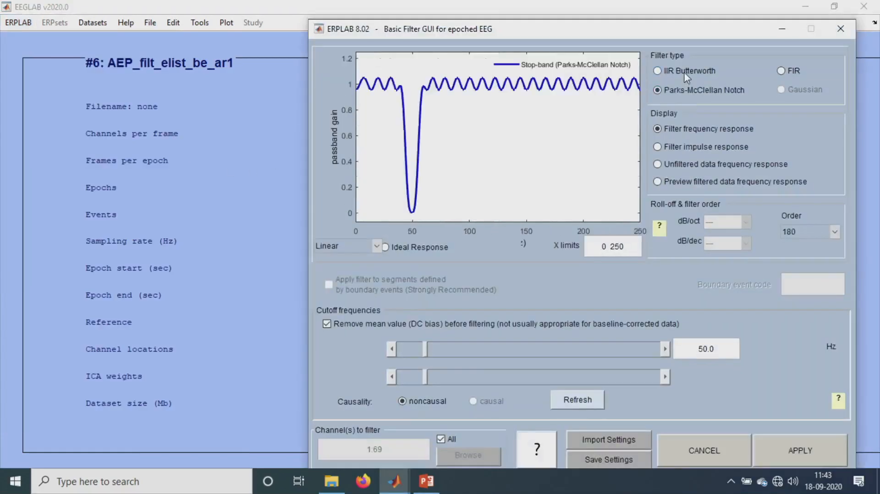
click(681, 71)
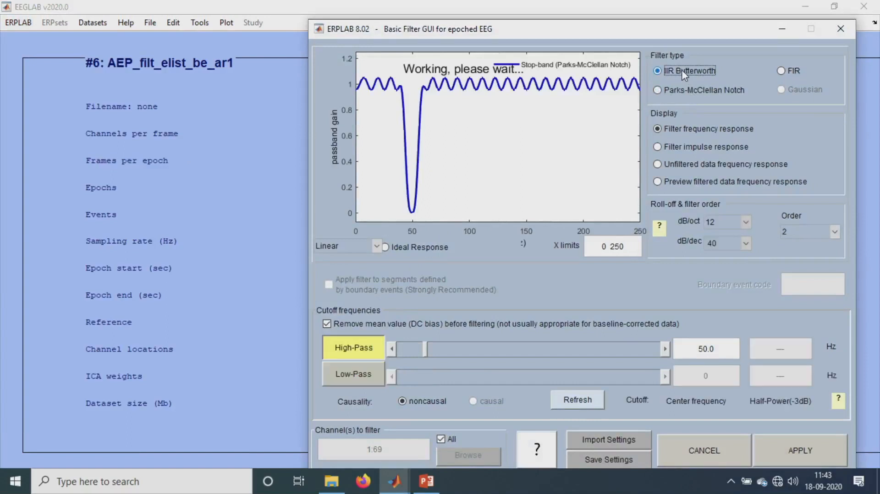
click(365, 376)
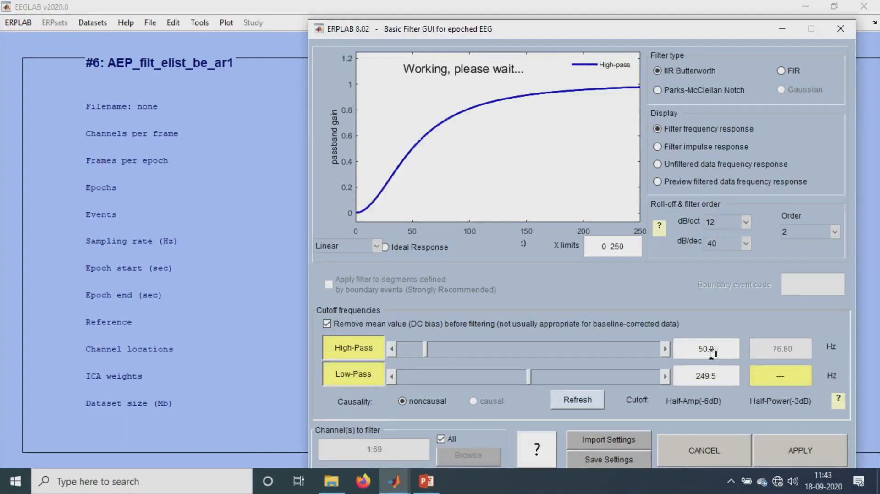
drag(716, 354, 661, 337)
text(1)
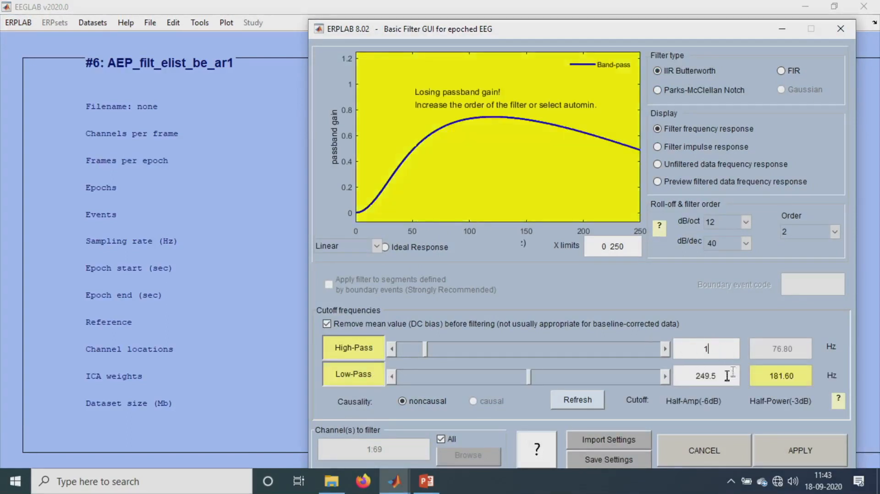
key(Tab)
text(30)
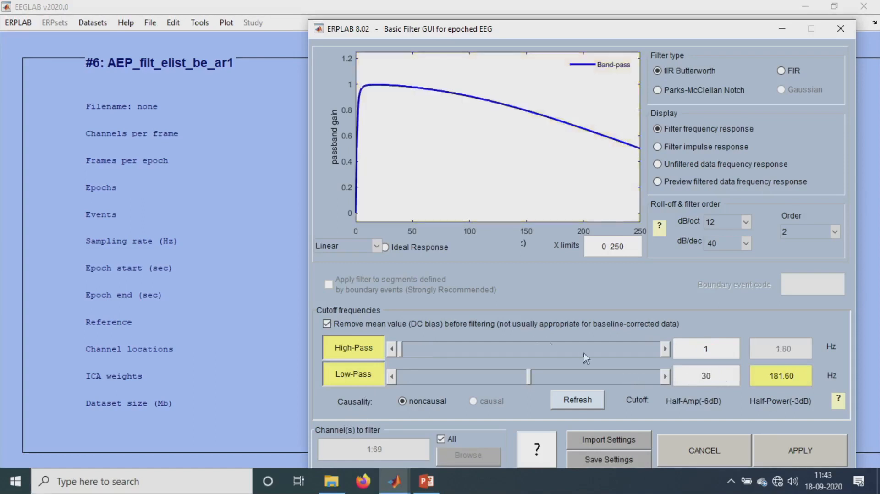
key(Return)
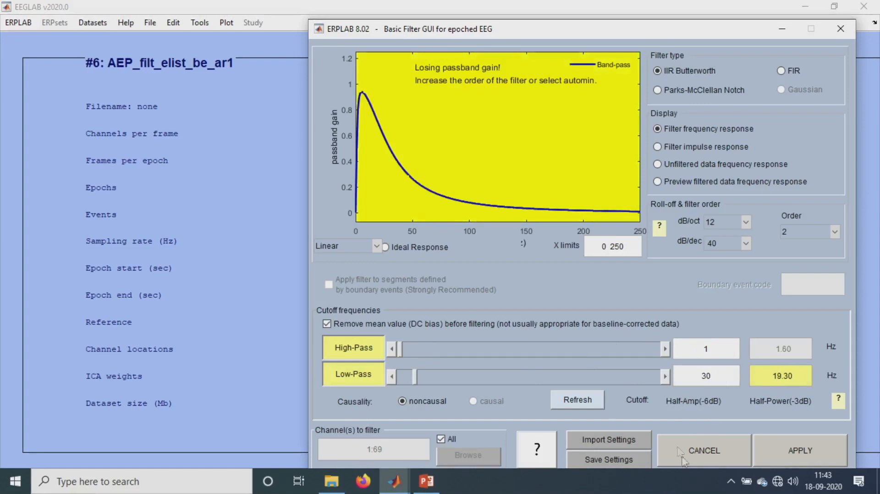
- Apply the band-pass filter and keep the filtered data as a new dataset AEP_filt_elist_be_ar1_filt
click(809, 231)
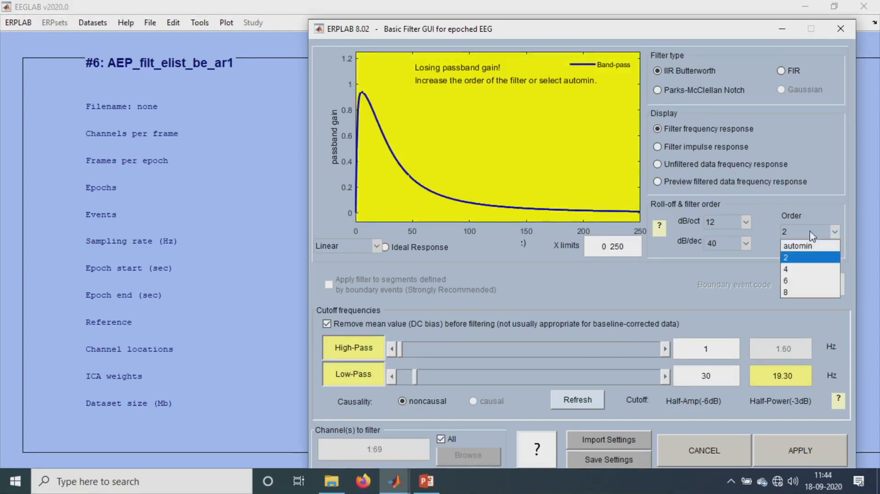
click(734, 274)
click(715, 375)
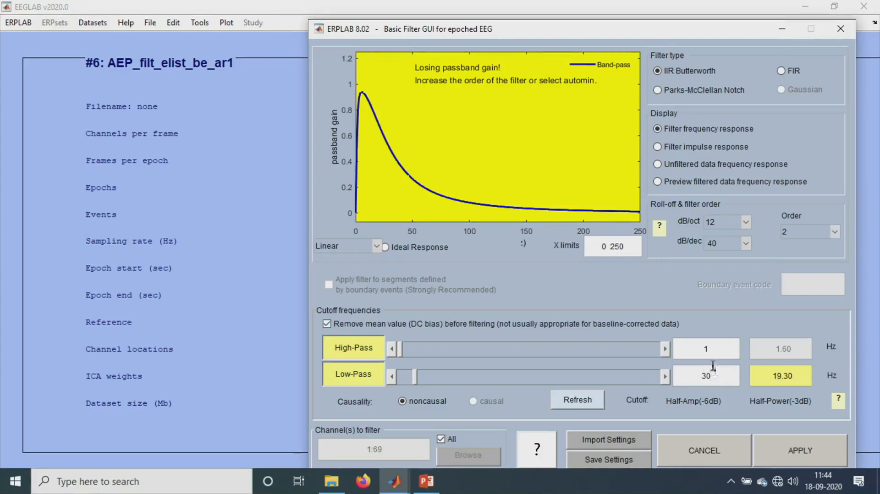
click(711, 355)
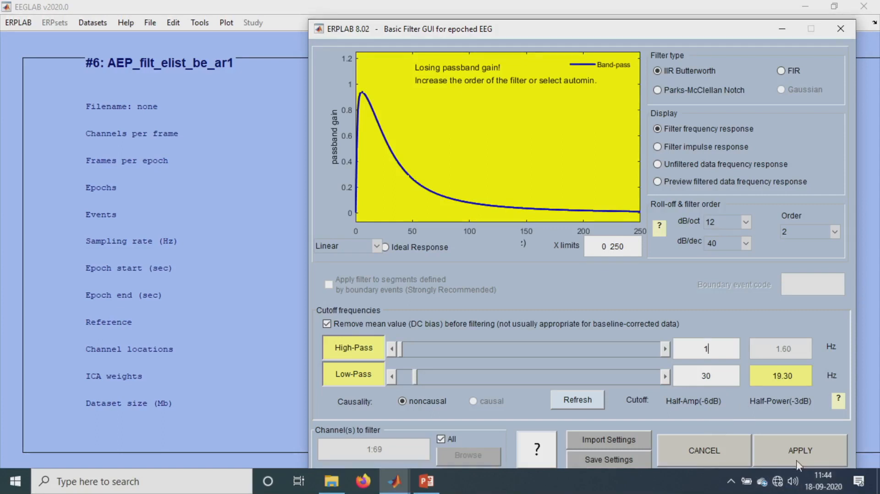
click(807, 452)
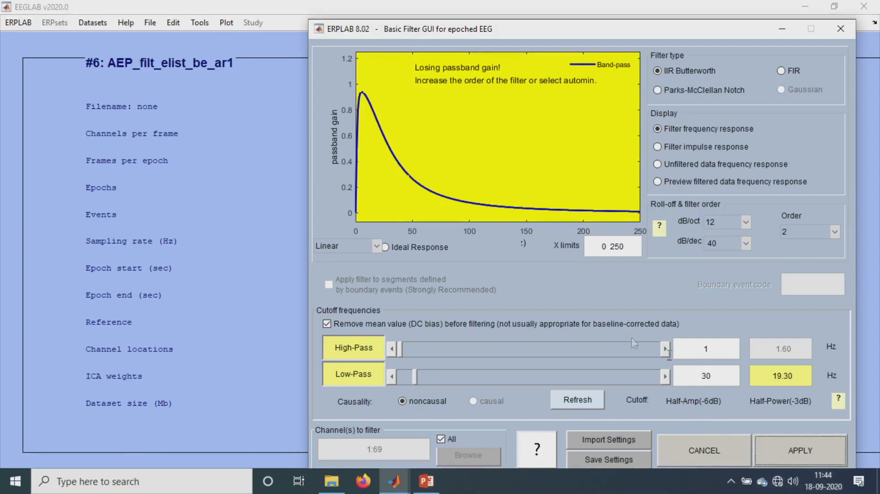
click(564, 236)
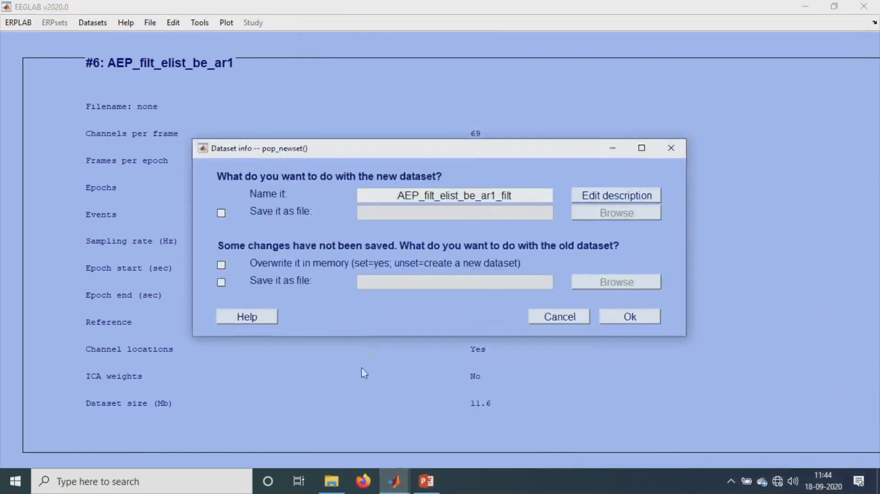
click(635, 322)
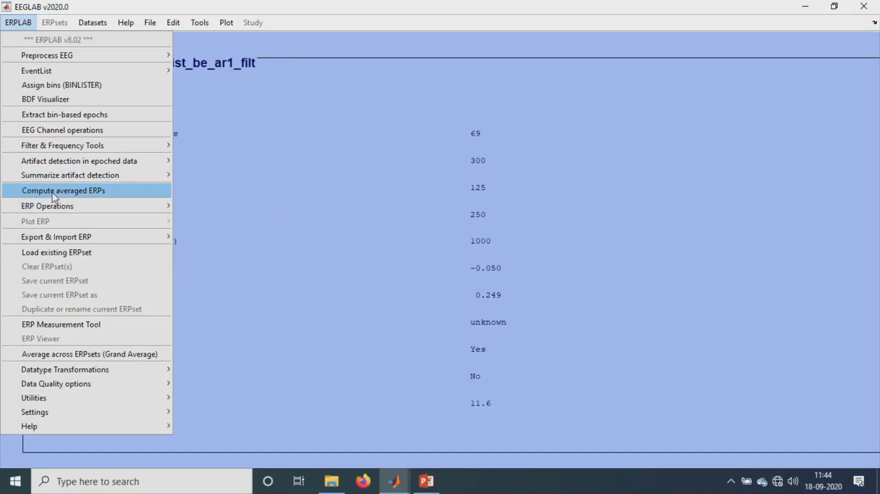
- Compute averaged ERPs from dataset 7, excluding artifact-marked epochs, and continue without merging artifact info
click(55, 191)
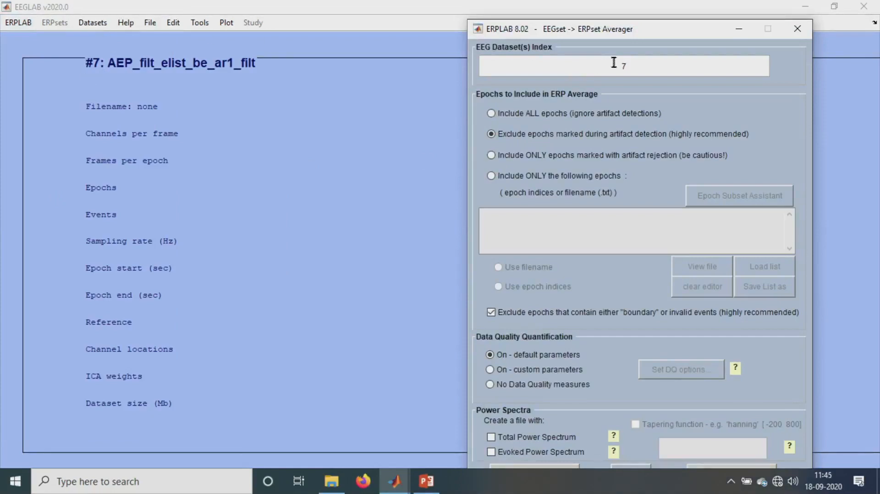
drag(616, 36, 587, 10)
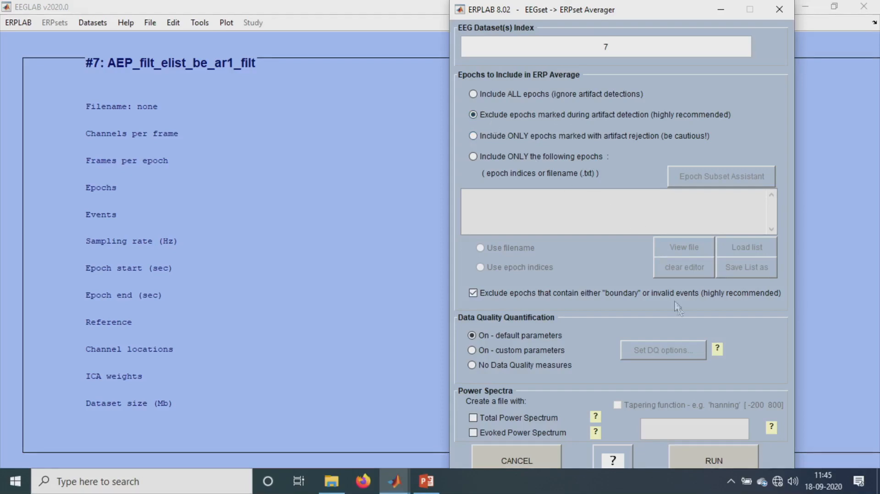
click(716, 458)
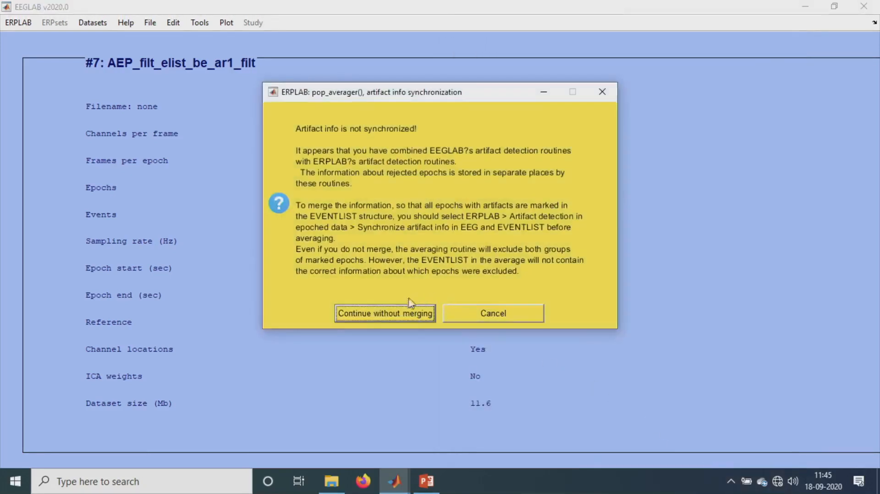
click(383, 314)
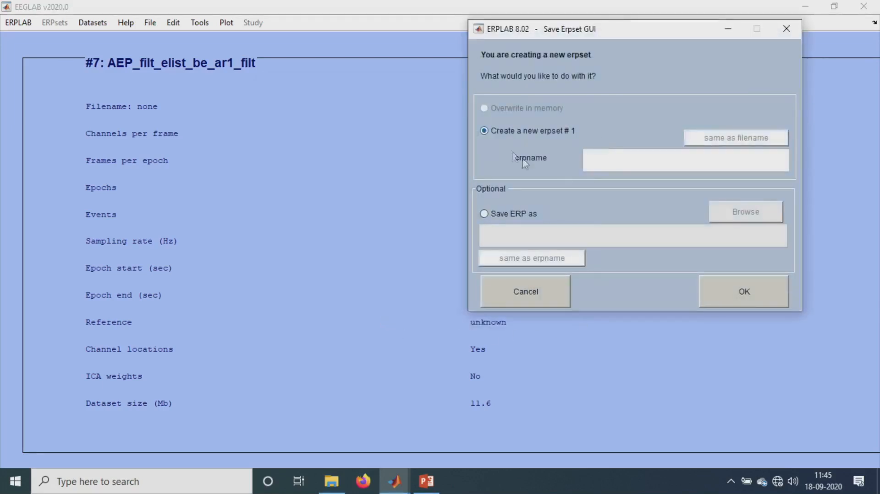
- Create the new erpset named AEP_demo and save it as AEP_demo.erp in the Demo folder
click(528, 216)
click(755, 215)
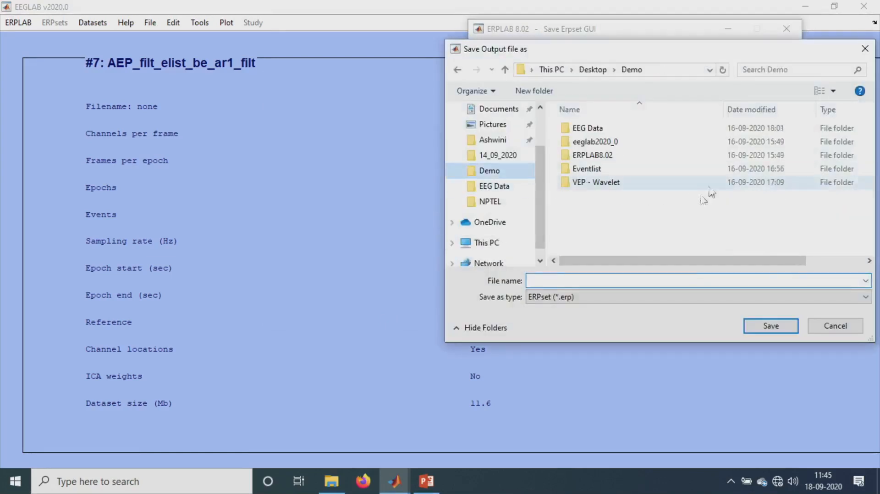
click(574, 279)
text(AEP)
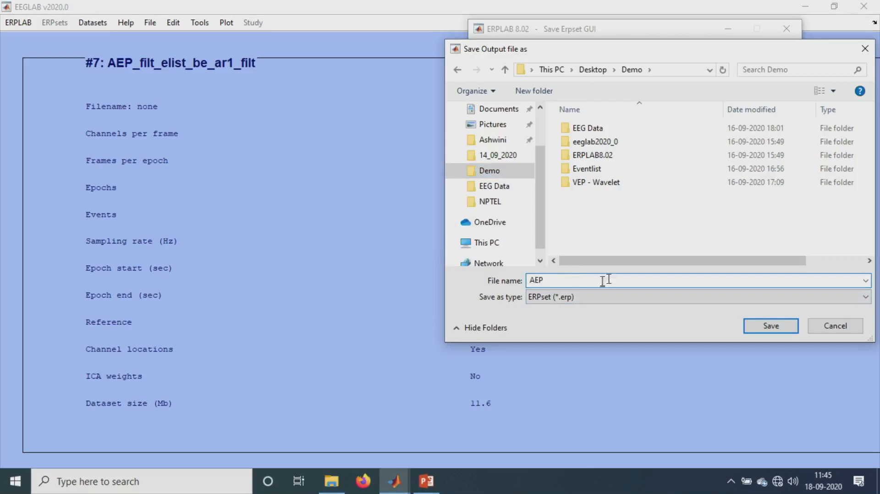
text(_demo)
click(778, 327)
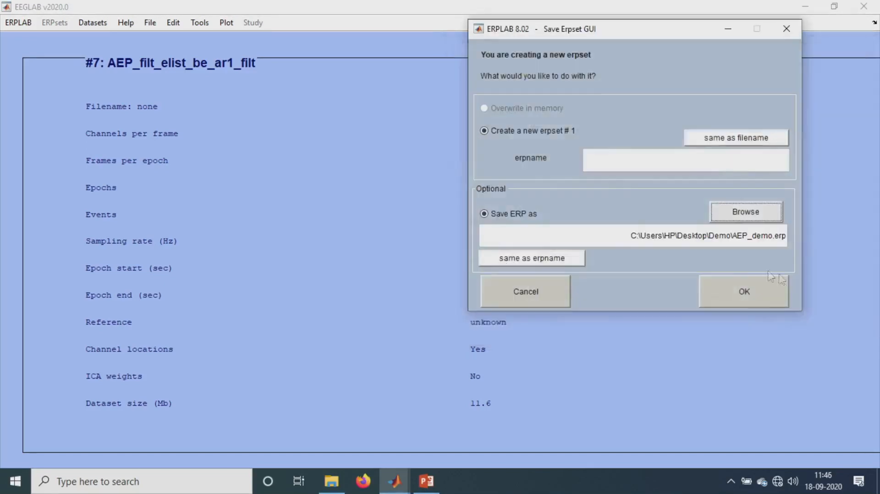
click(755, 138)
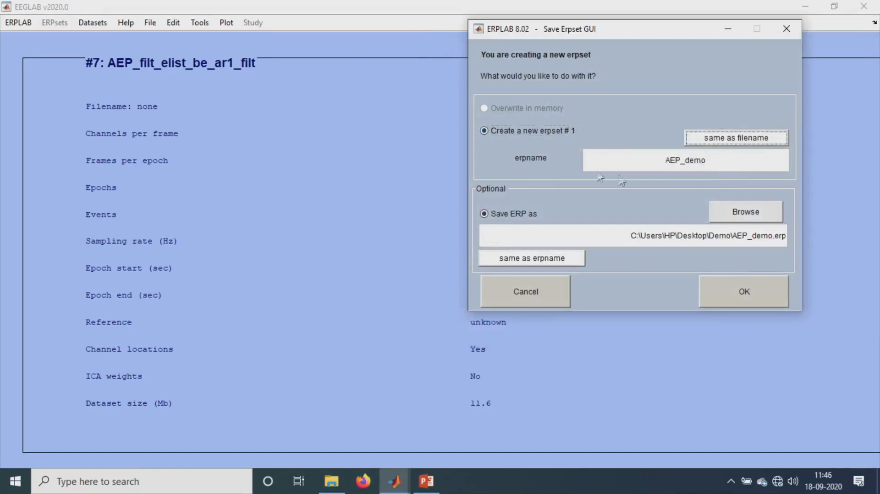
click(765, 292)
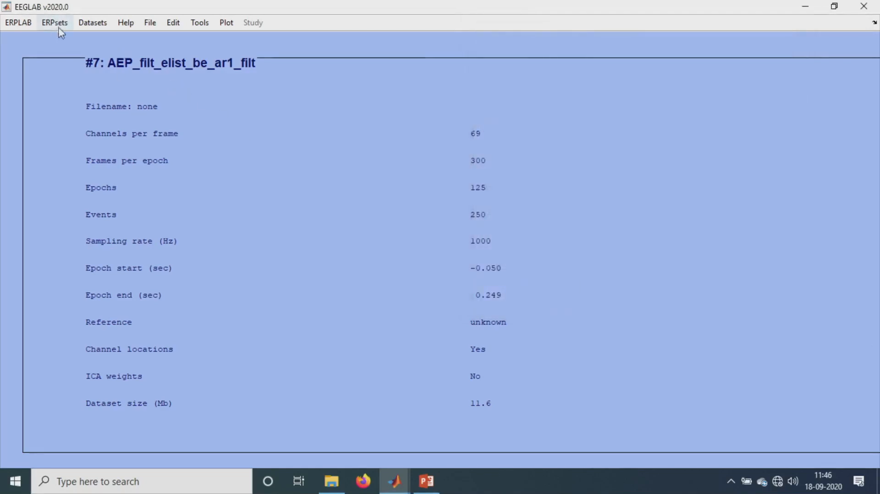
click(57, 23)
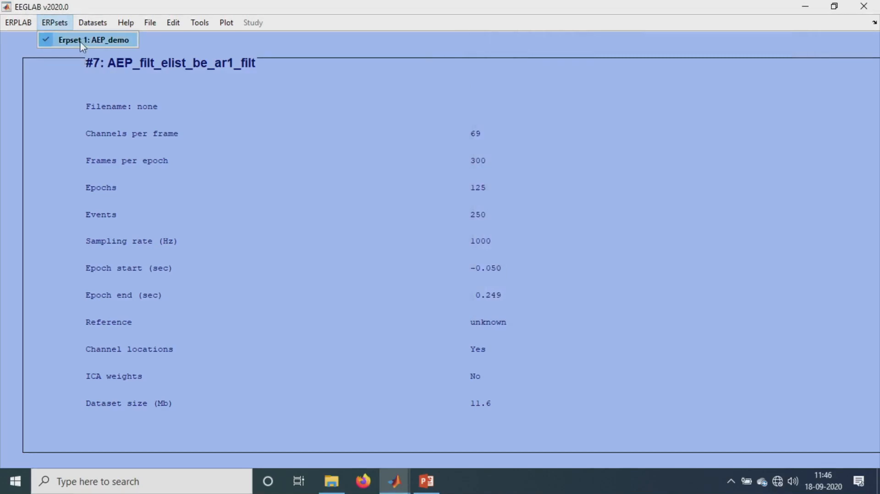
click(89, 24)
click(92, 23)
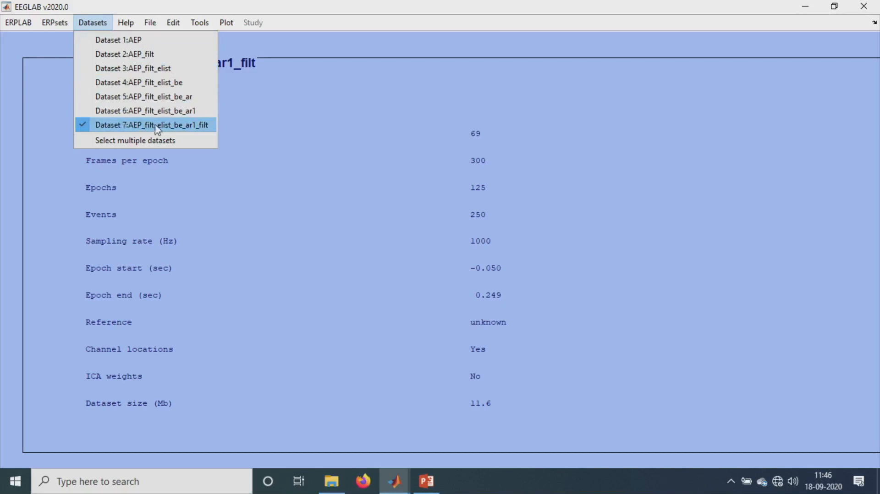
mouse_move(70, 28)
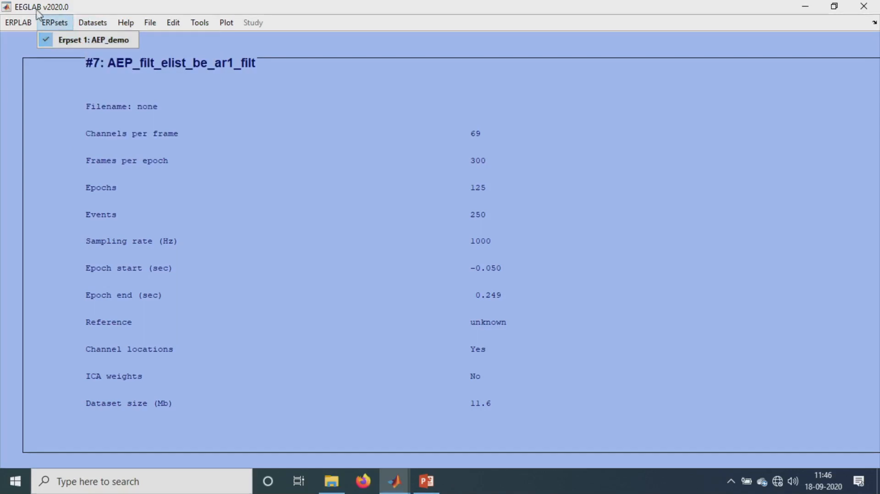
- Open the ERP waveform plotting dialog for the AEP_demo erpset
mouse_move(26, 21)
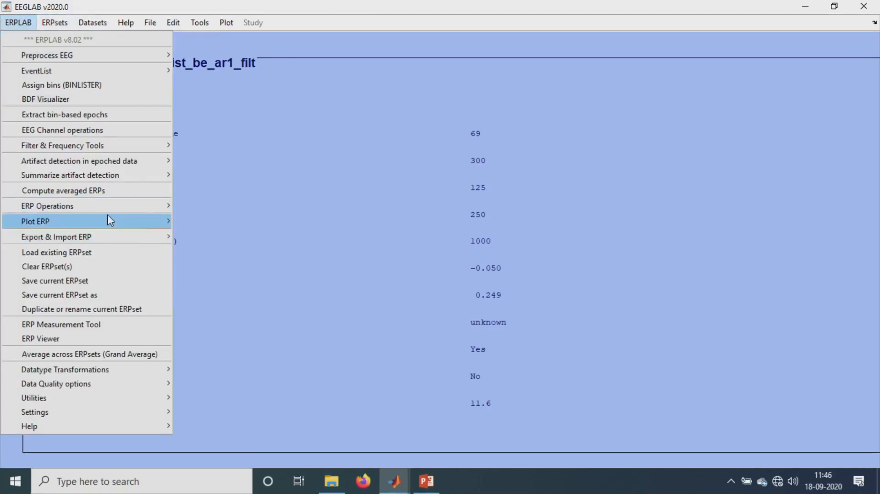
mouse_move(110, 221)
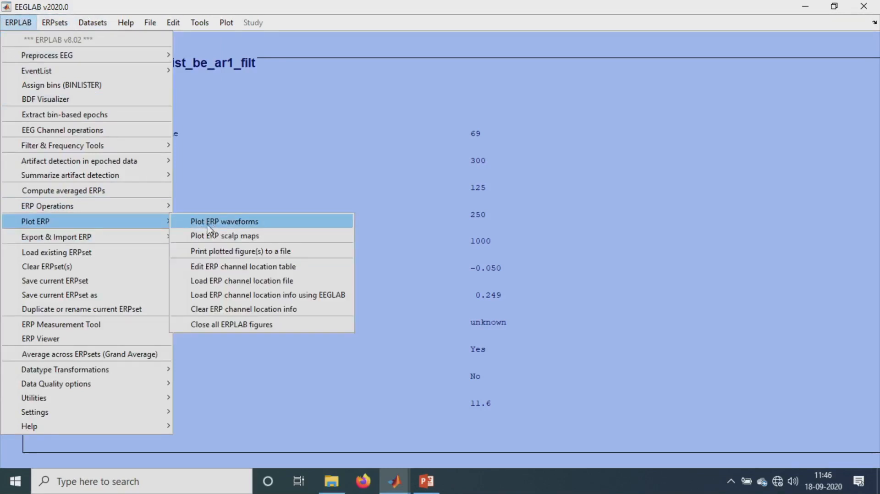
click(218, 222)
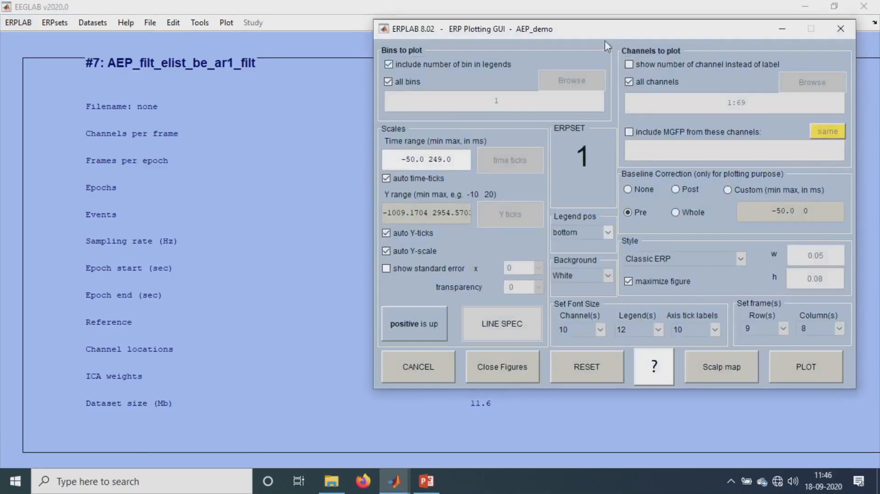
drag(606, 34, 587, 18)
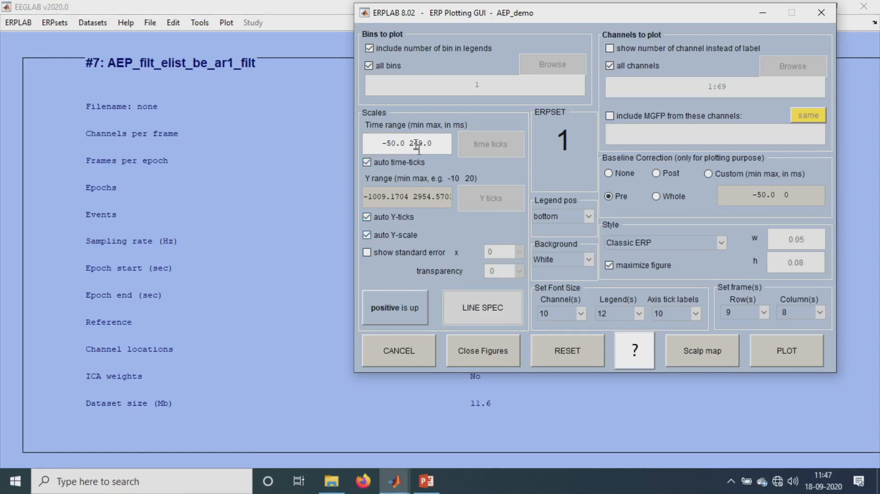
- Restrict the plotted channels to 1–64, leaving out HEO, VEO, EKG, EMG and Trigger
click(640, 68)
click(793, 66)
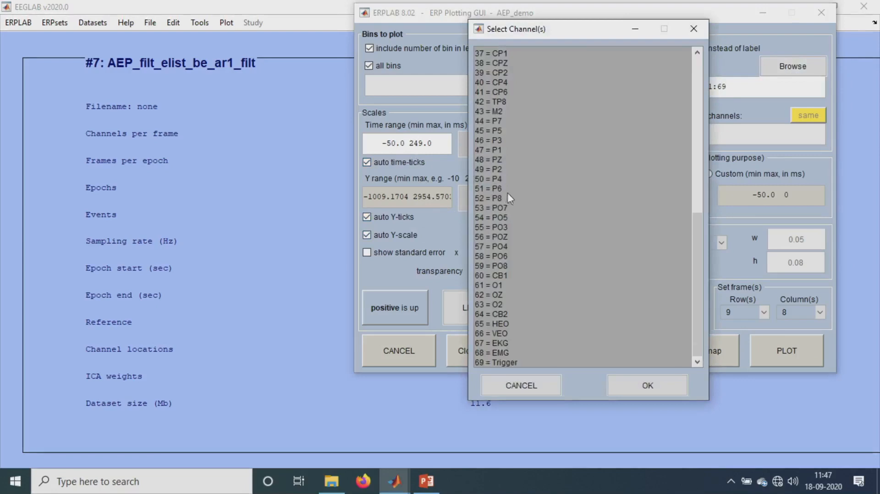
scroll(506, 198, up, 12)
scroll(527, 175, down, 8)
scroll(524, 199, down, 4)
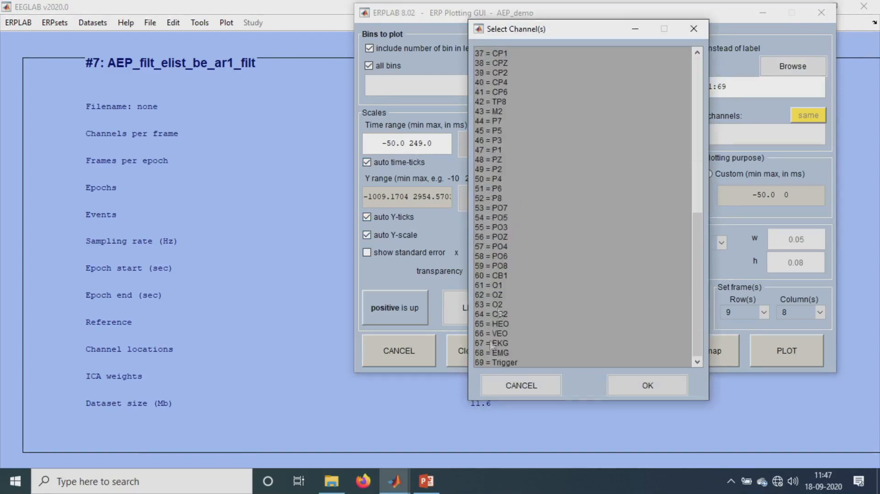
ctrl+click(508, 363)
ctrl+click(506, 353)
ctrl+click(505, 362)
ctrl+click(509, 340)
ctrl+click(507, 335)
ctrl+click(509, 326)
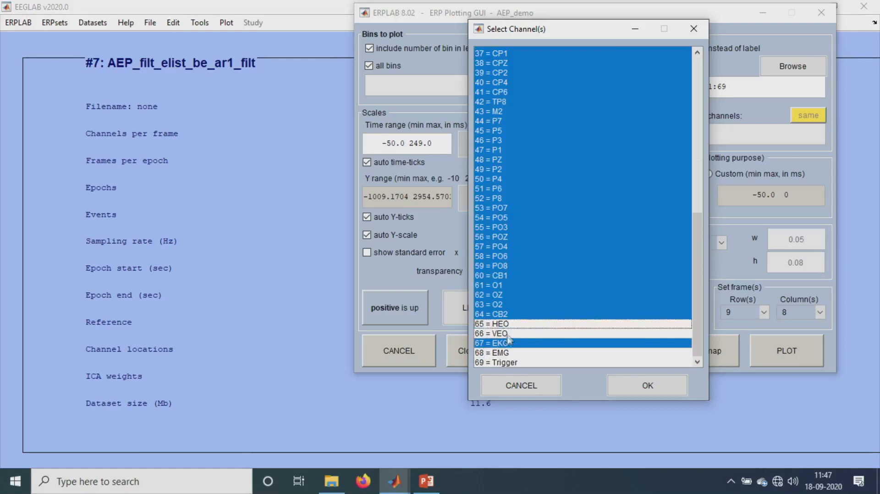
ctrl+click(509, 341)
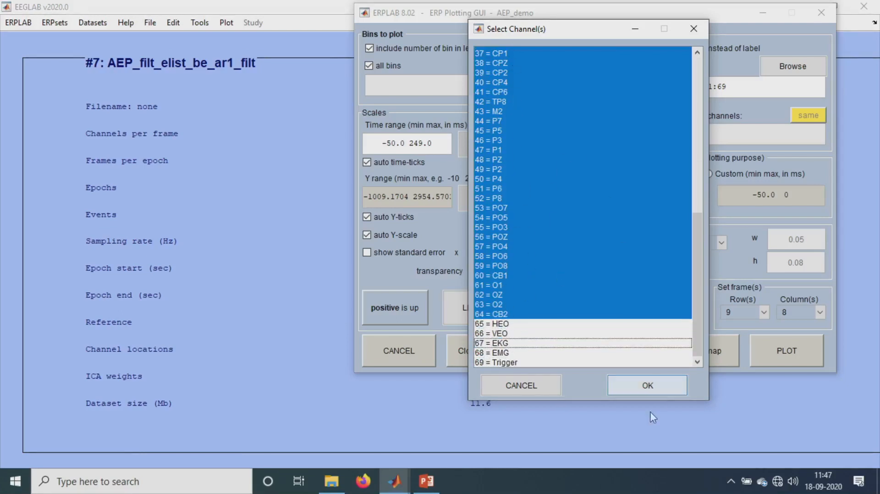
click(639, 389)
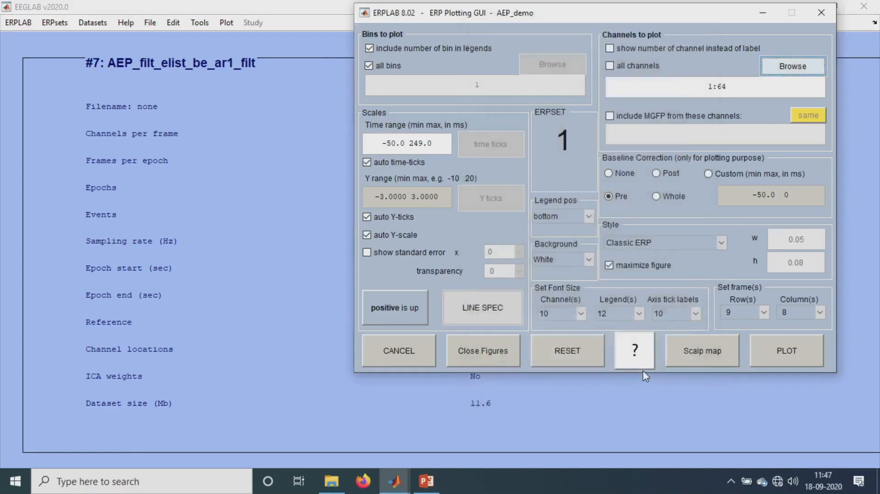
- Plot the ERP waveforms in Topographic style with negative polarity up
click(404, 312)
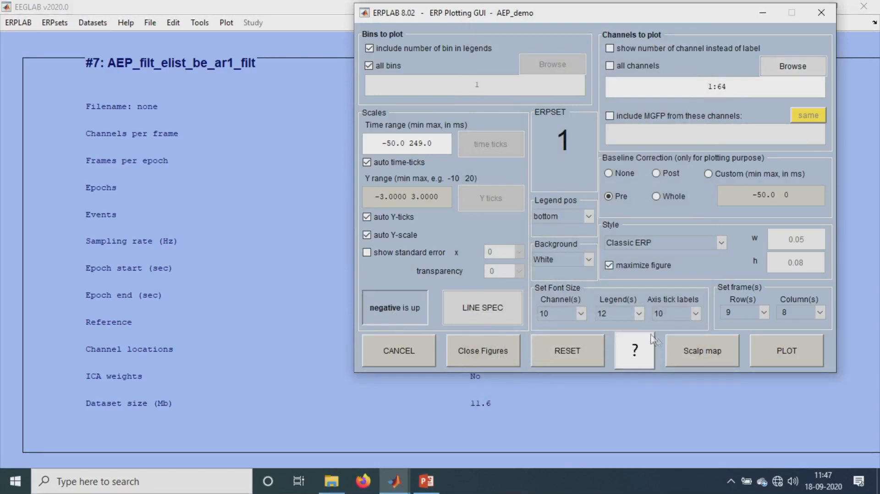
click(676, 244)
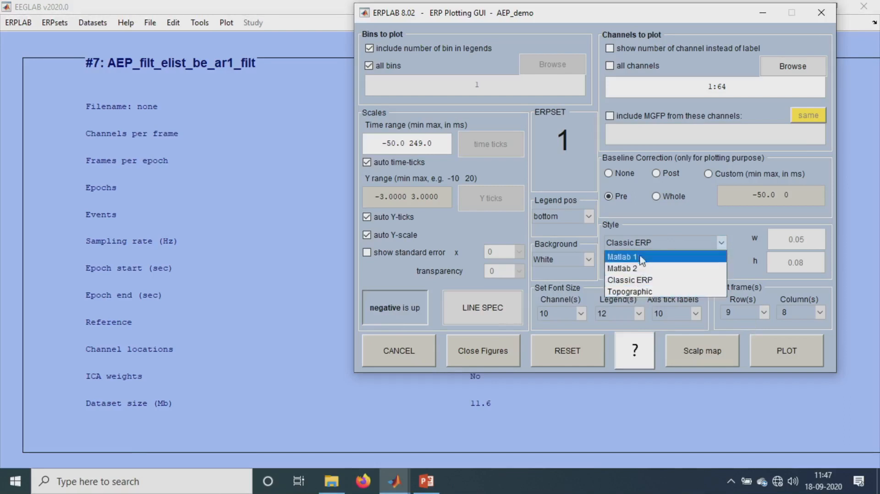
click(637, 292)
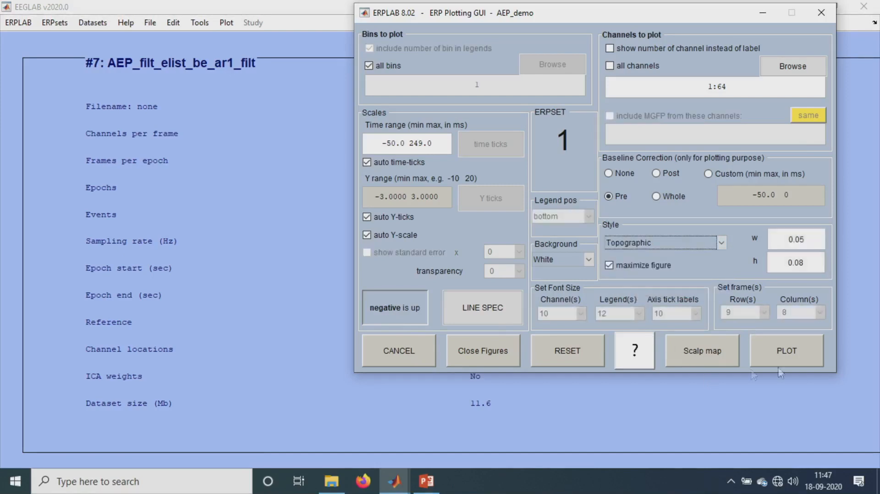
click(777, 351)
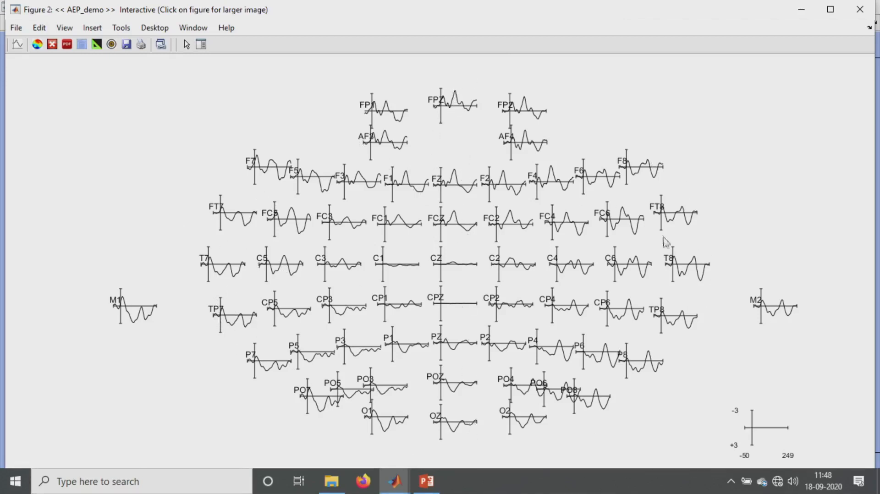
- Enlarge the FPZ waveform and inspect its peak latencies and amplitudes with the data cursor, then close it
click(446, 125)
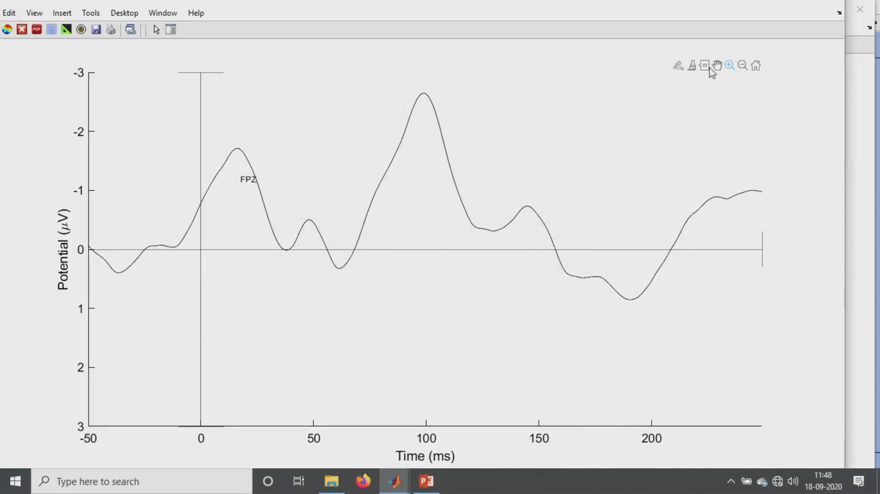
click(706, 67)
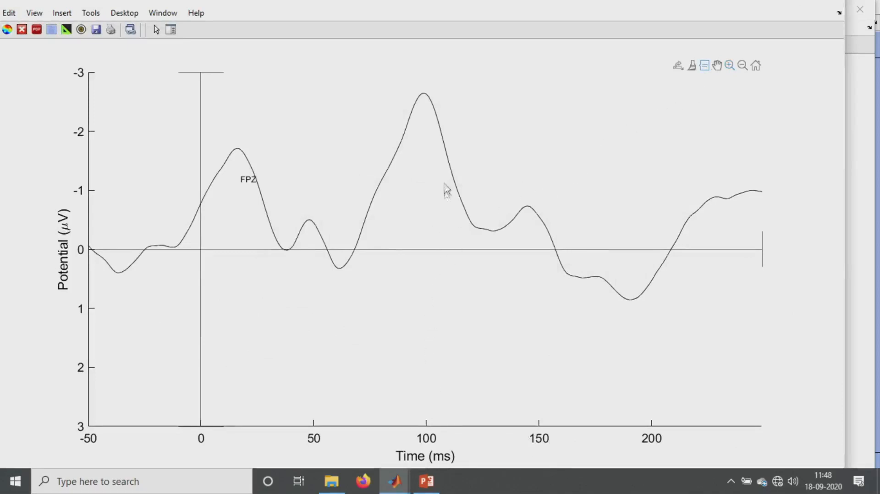
click(423, 90)
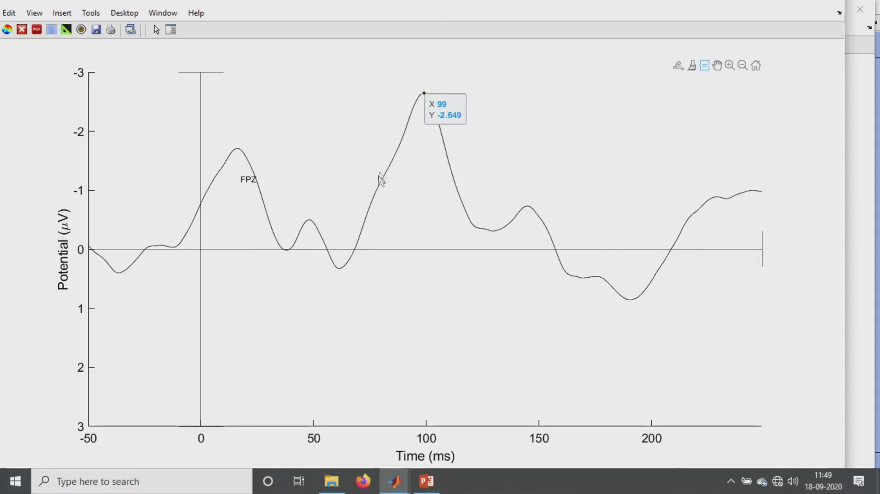
click(339, 267)
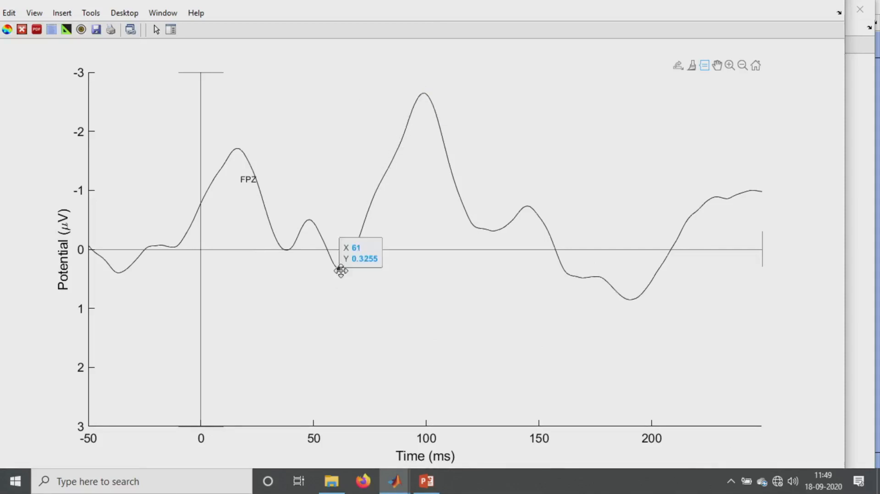
click(481, 229)
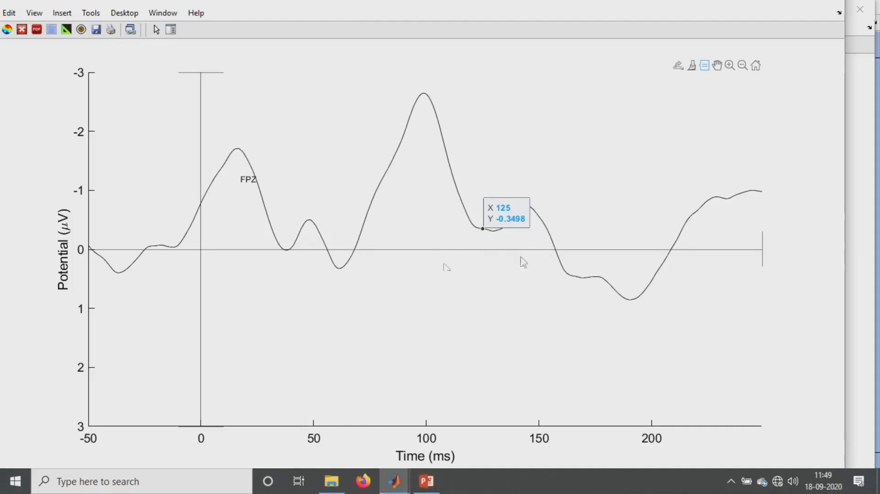
click(424, 94)
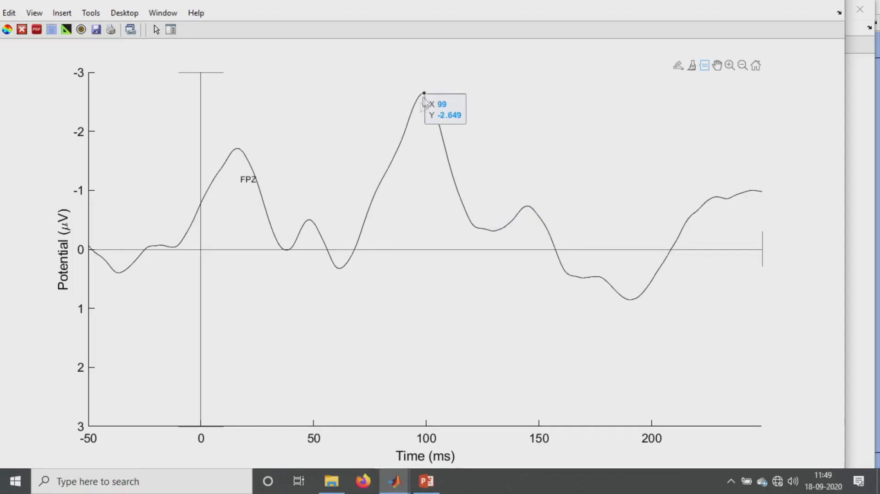
click(830, 6)
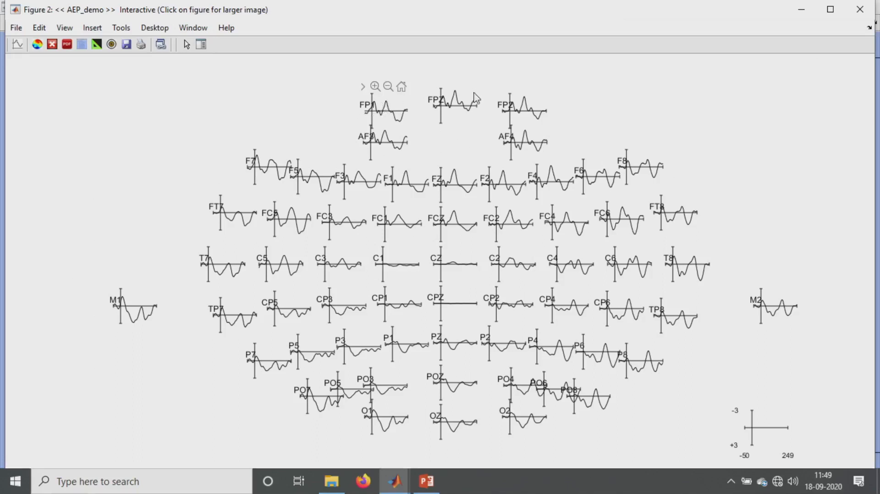
- Enlarge the FP1 waveform and inspect its peak latencies and amplitudes with the data cursor, then close it
click(387, 118)
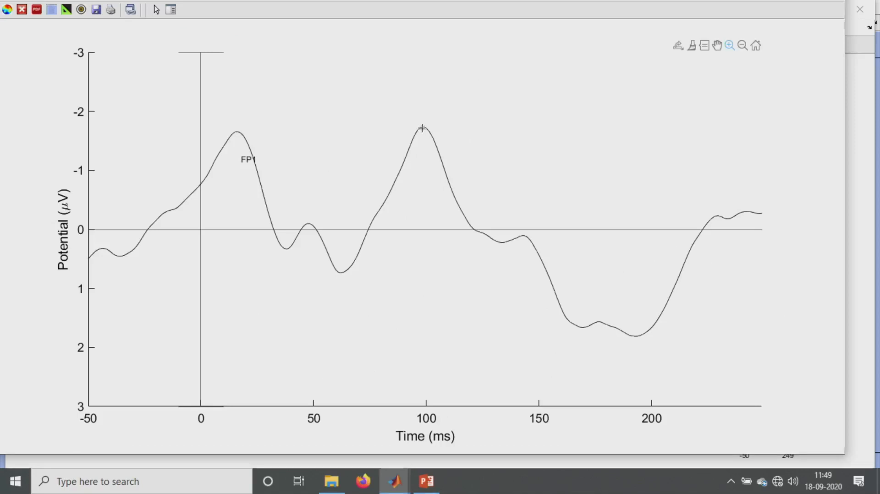
click(704, 45)
click(423, 126)
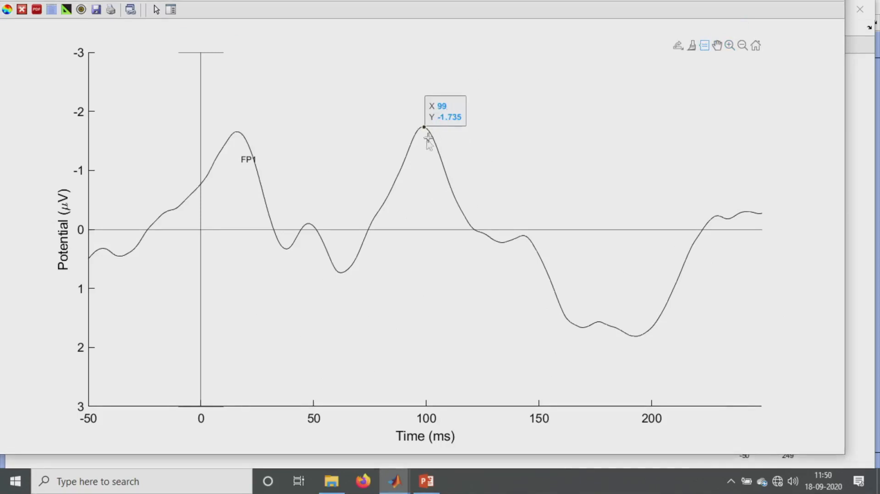
click(340, 272)
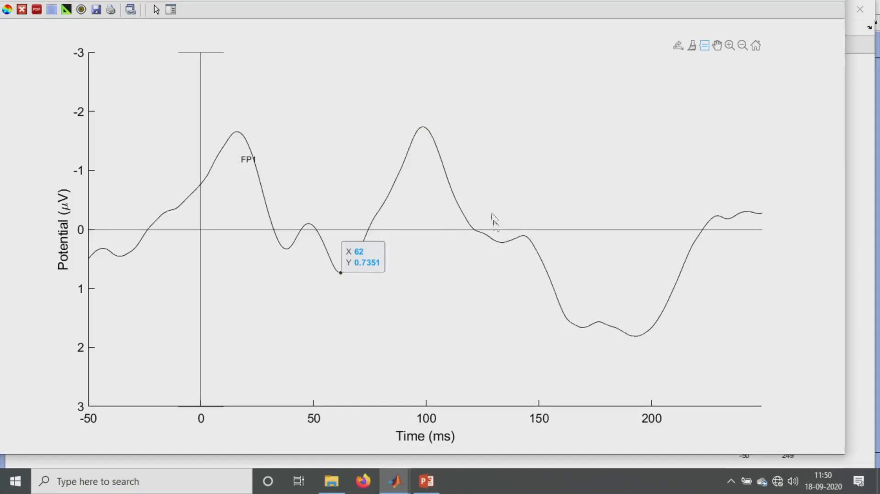
click(499, 243)
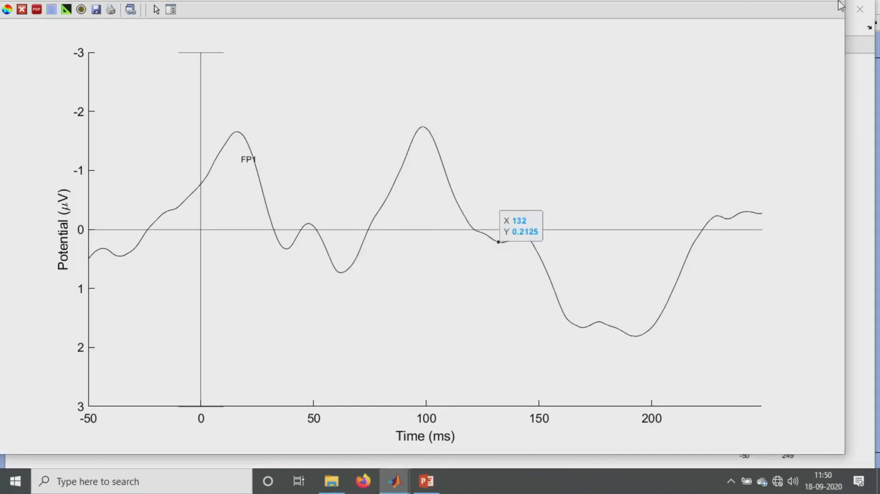
mouse_move(394, 481)
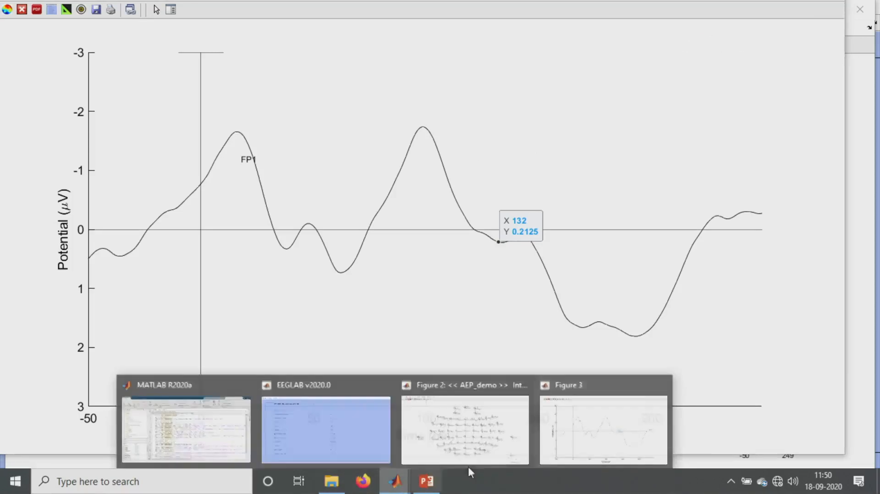
click(662, 383)
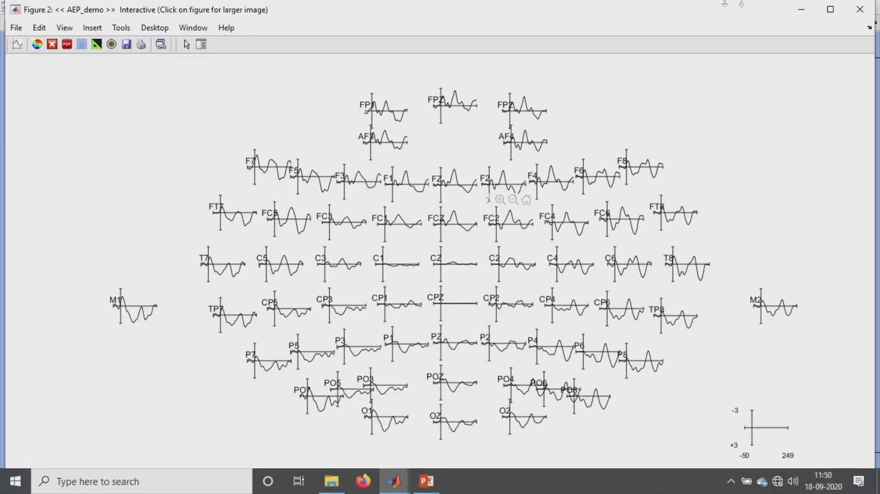
click(405, 477)
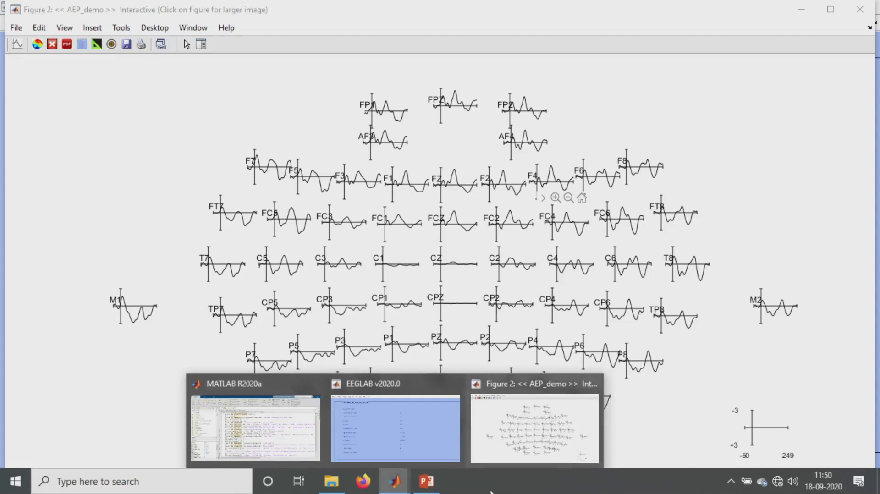
- Open the ERP plotting dialog on the EEGLAB window and select channels FP1, FPZ, FP2, FZ and FCZ to plot
click(417, 423)
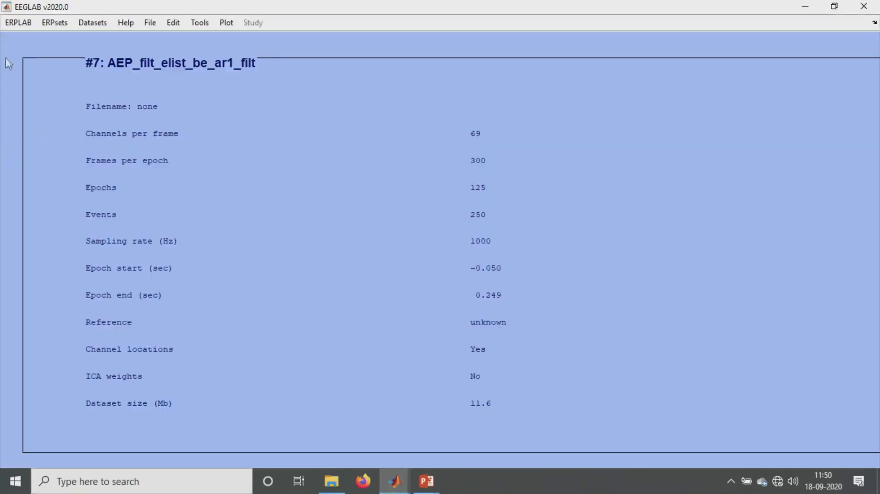
click(22, 23)
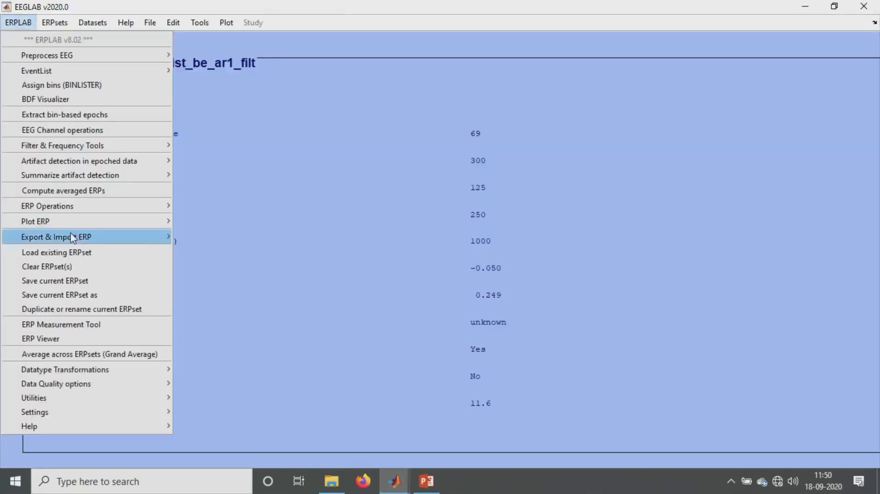
mouse_move(69, 221)
click(208, 226)
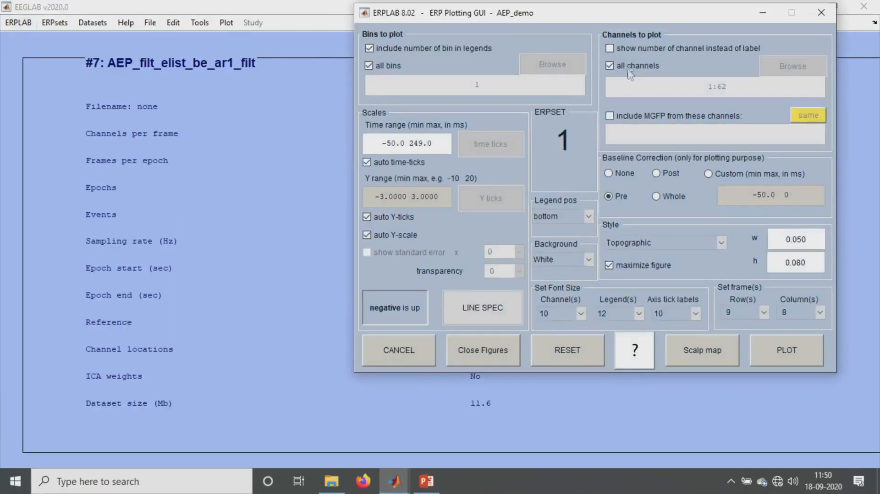
click(645, 66)
click(792, 66)
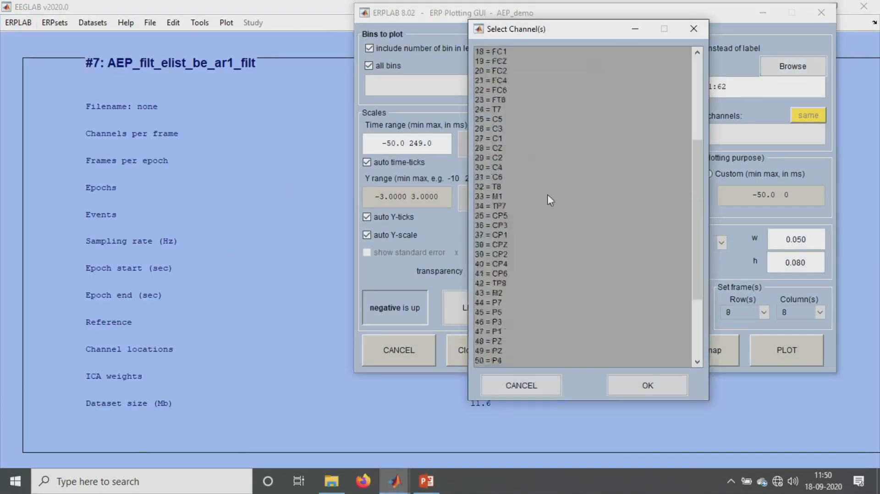
scroll(548, 194, up, 6)
drag(501, 53, 503, 73)
ctrl+click(503, 139)
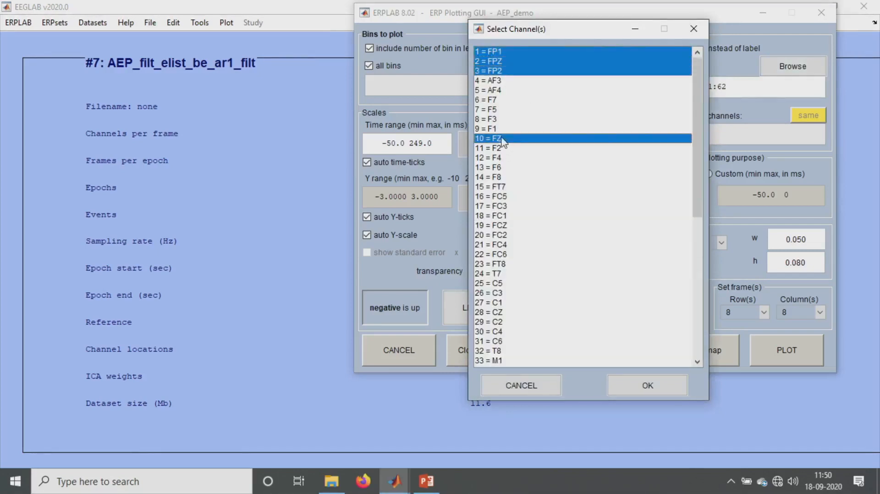
ctrl+click(503, 226)
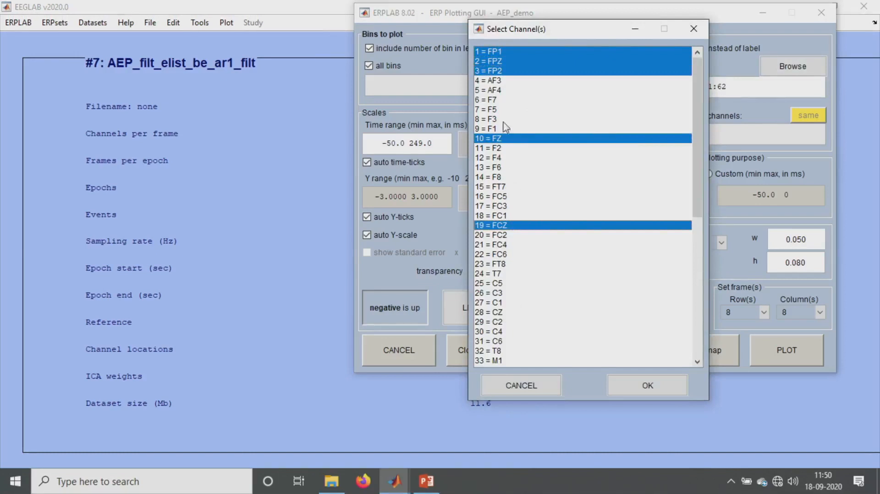
click(648, 385)
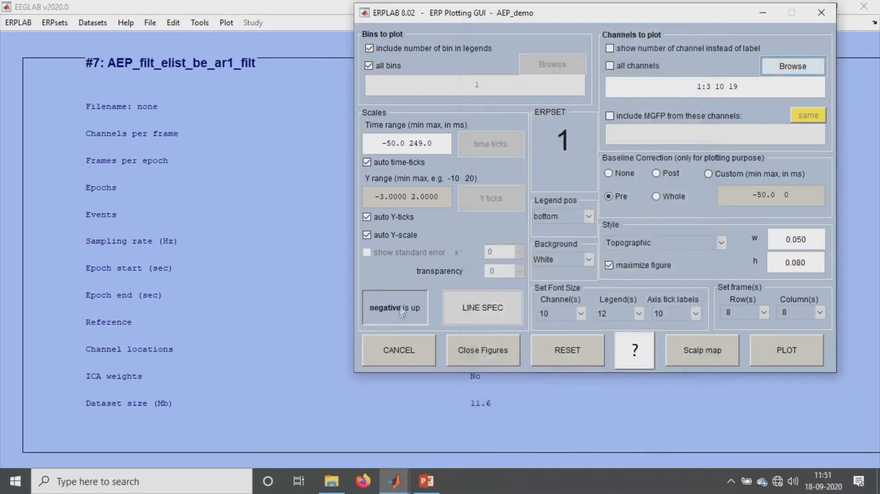
- Switch the plot style to Classic ERP and show the standard error shading with 0.7 transparency
click(711, 245)
click(665, 281)
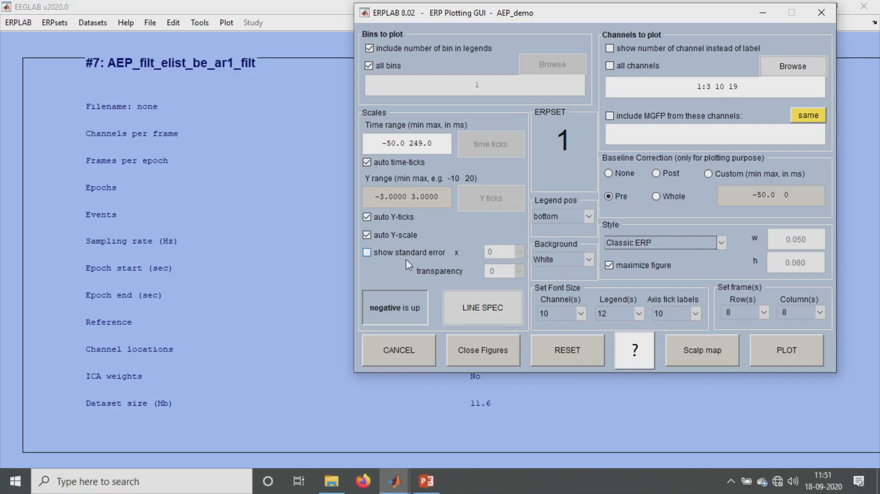
click(408, 256)
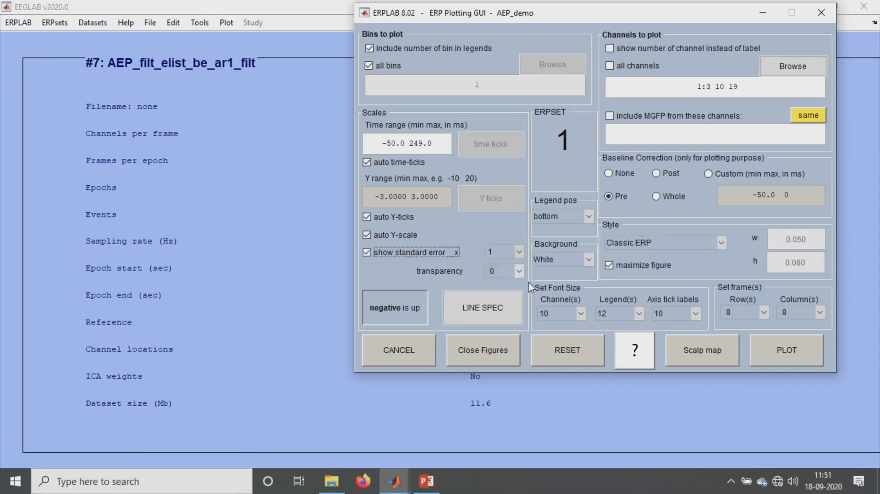
click(508, 269)
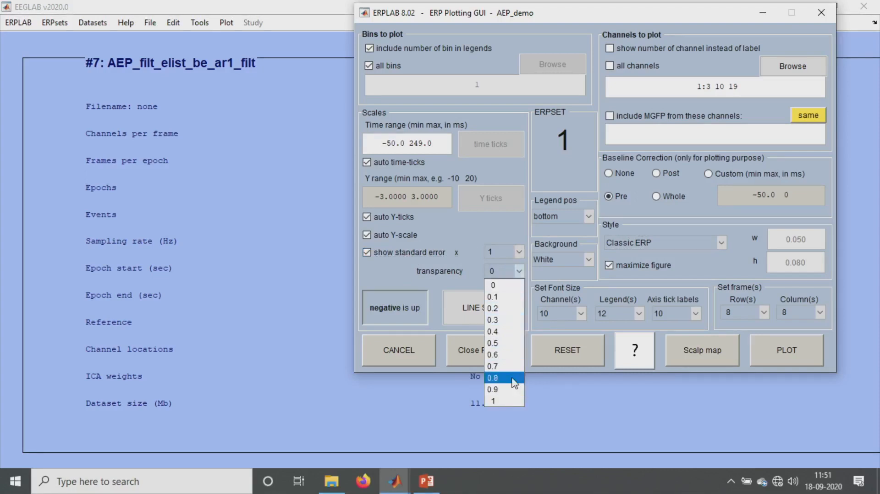
click(504, 367)
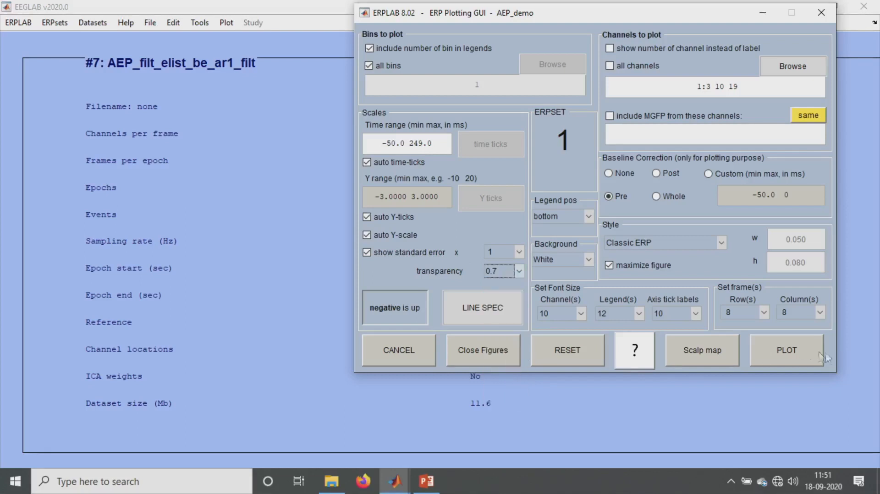
- Set the layout to 2 rows, plot the selected channel waveforms, and close the resulting figure
click(747, 312)
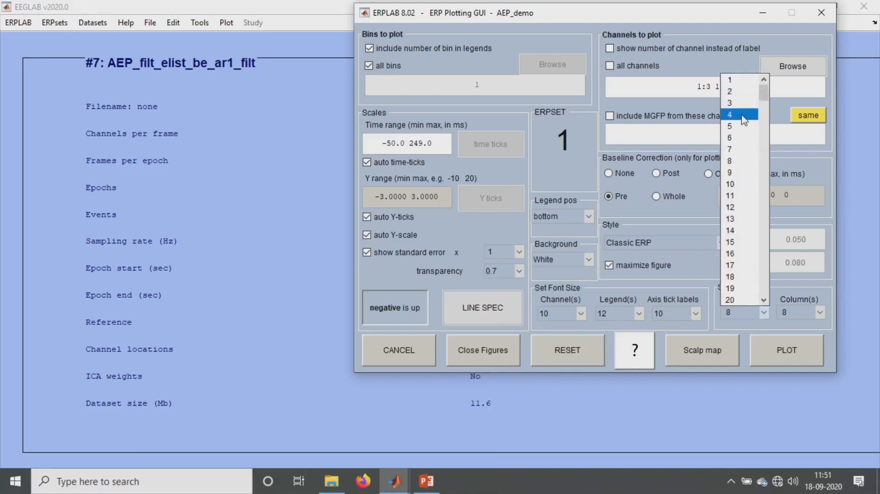
click(733, 92)
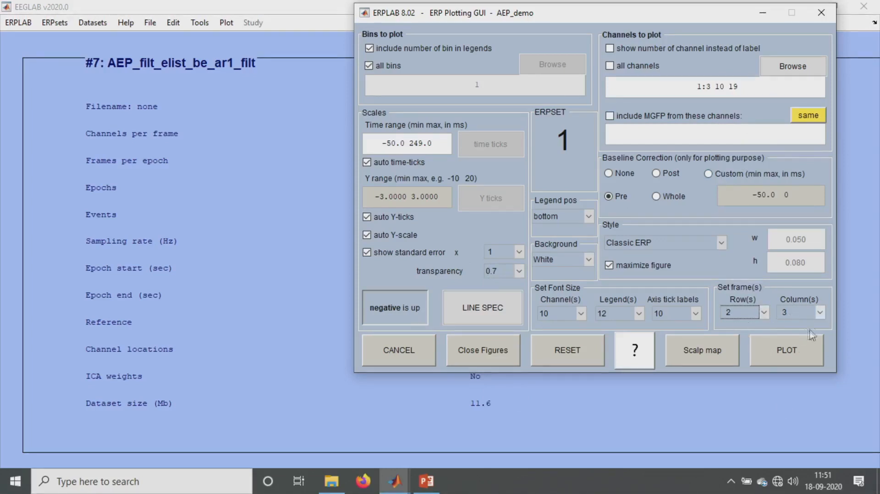
click(395, 312)
click(397, 309)
click(400, 307)
click(764, 353)
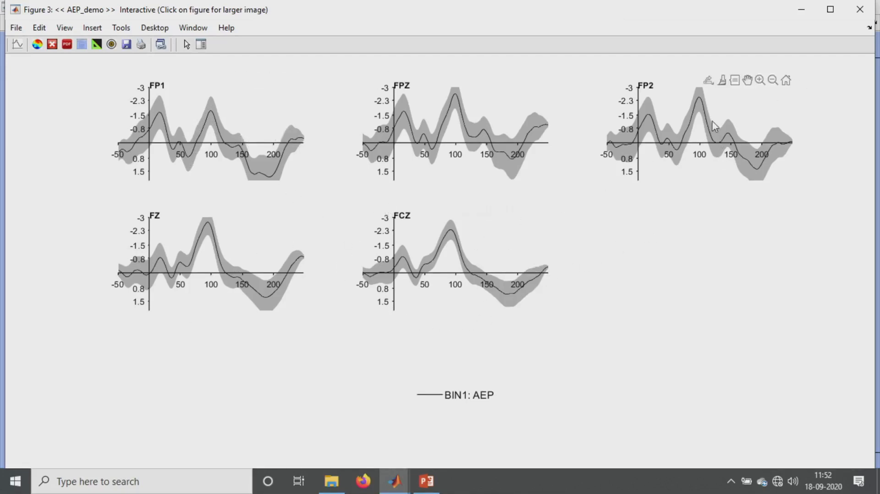
click(849, 11)
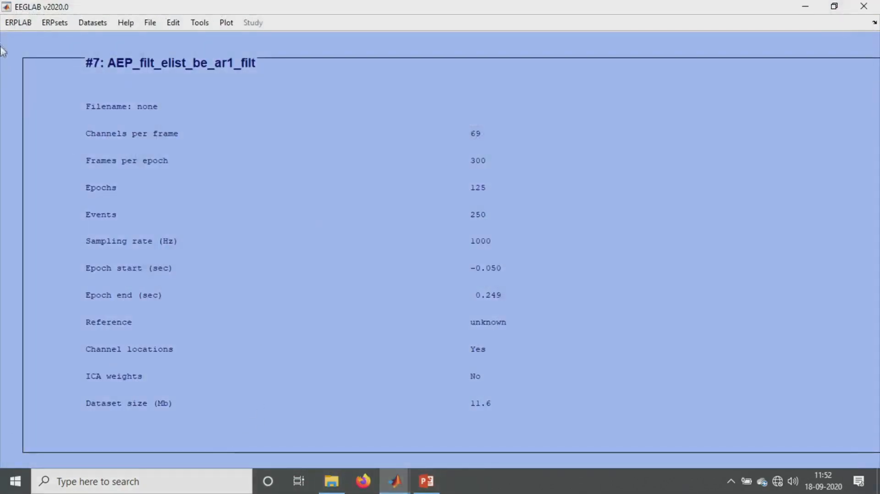
click(18, 22)
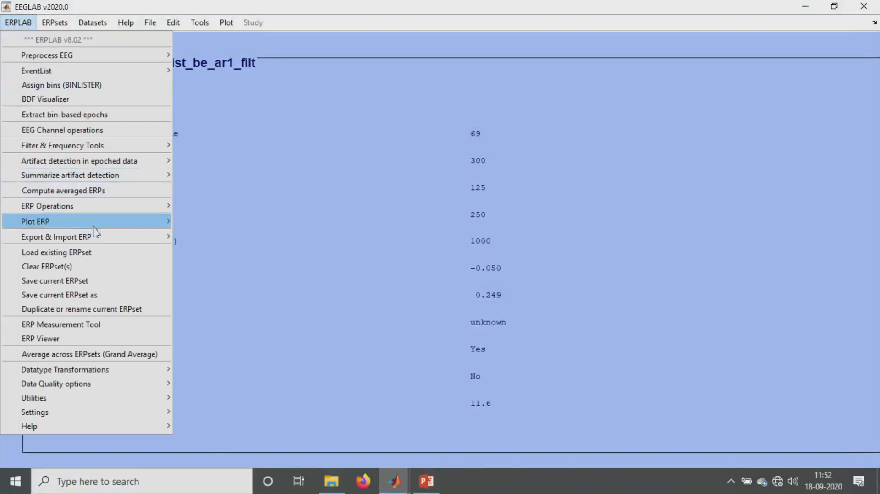
mouse_move(147, 24)
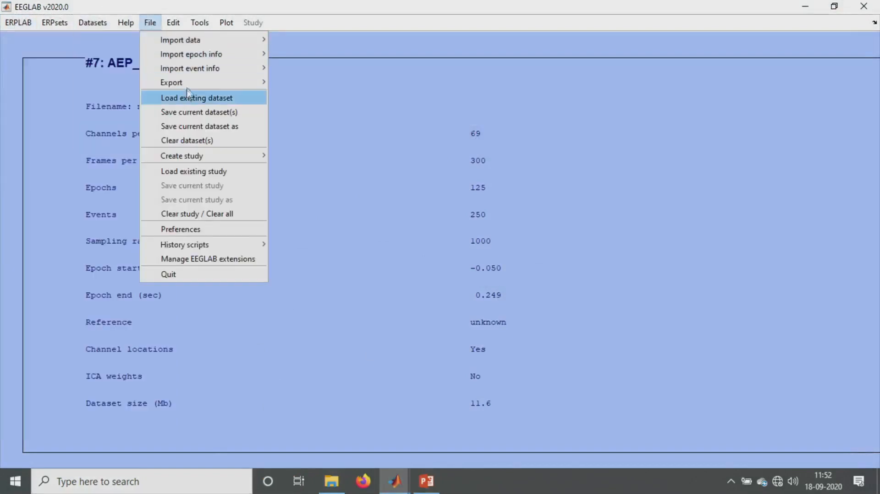
mouse_move(189, 84)
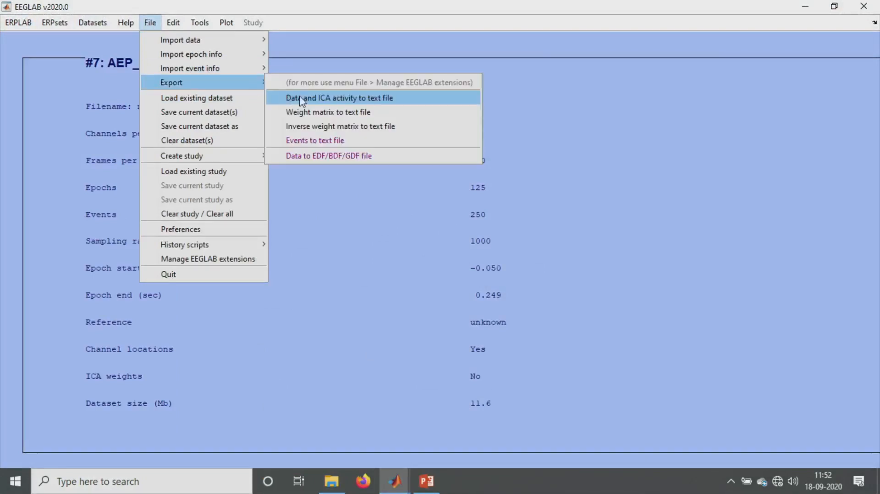
click(302, 99)
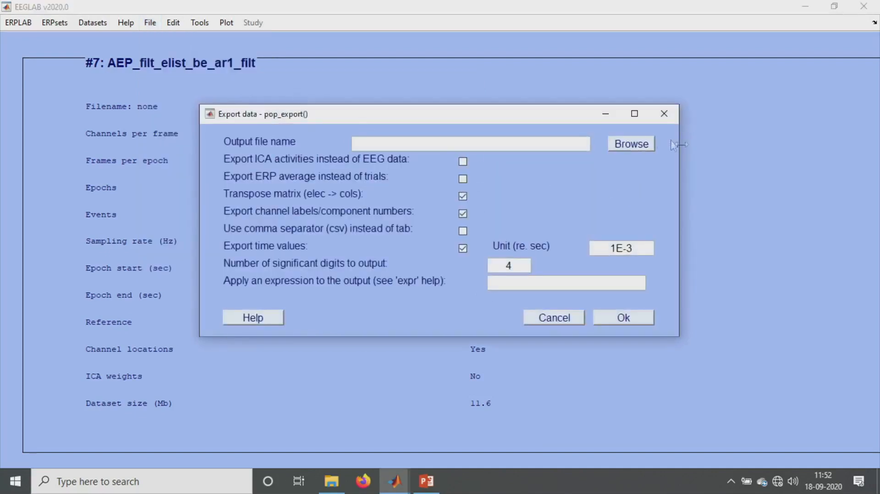
click(633, 143)
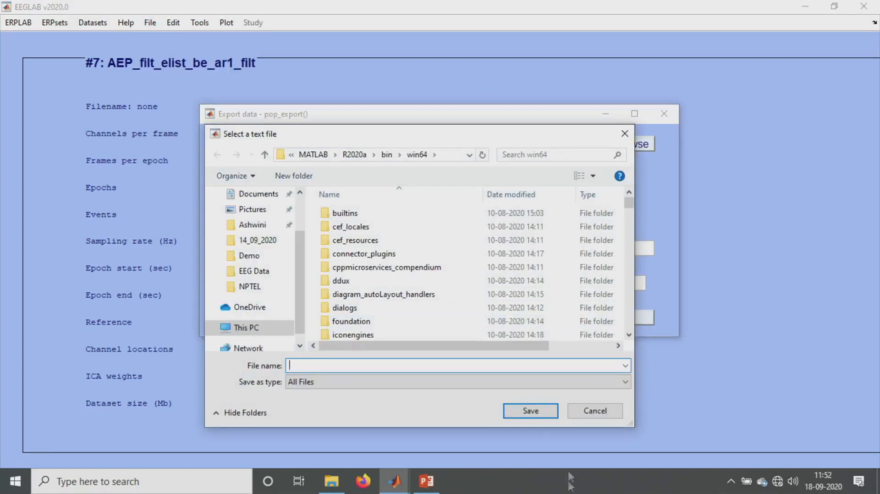
click(595, 411)
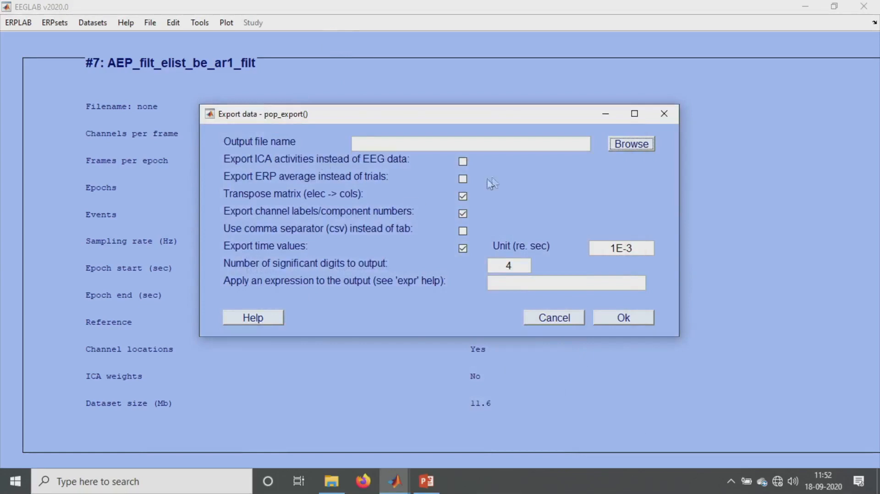
click(463, 180)
drag(532, 118, 435, 318)
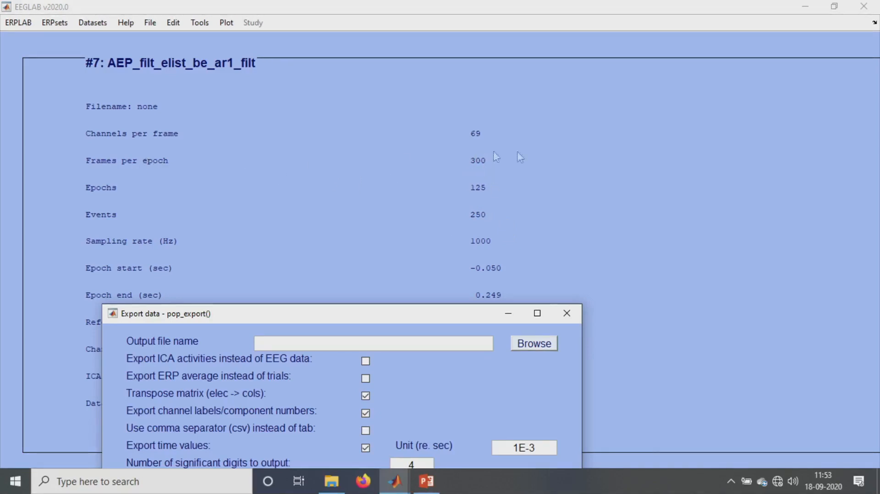
drag(310, 318, 381, 114)
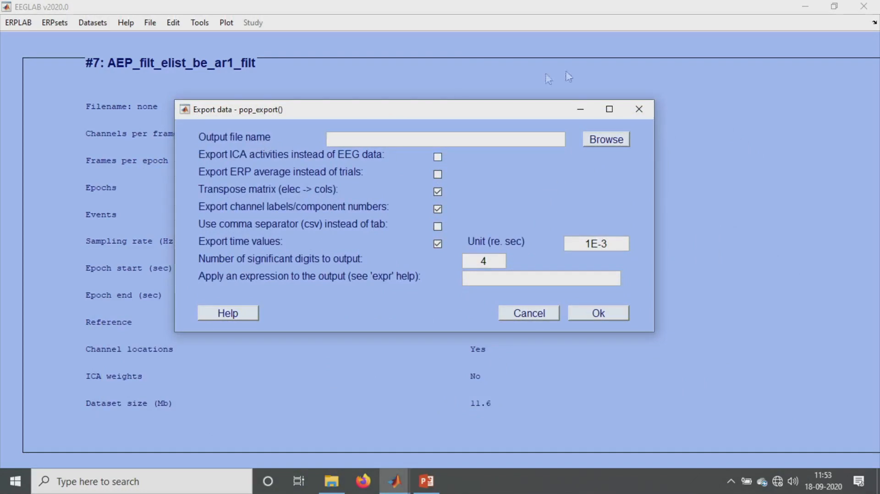
click(639, 109)
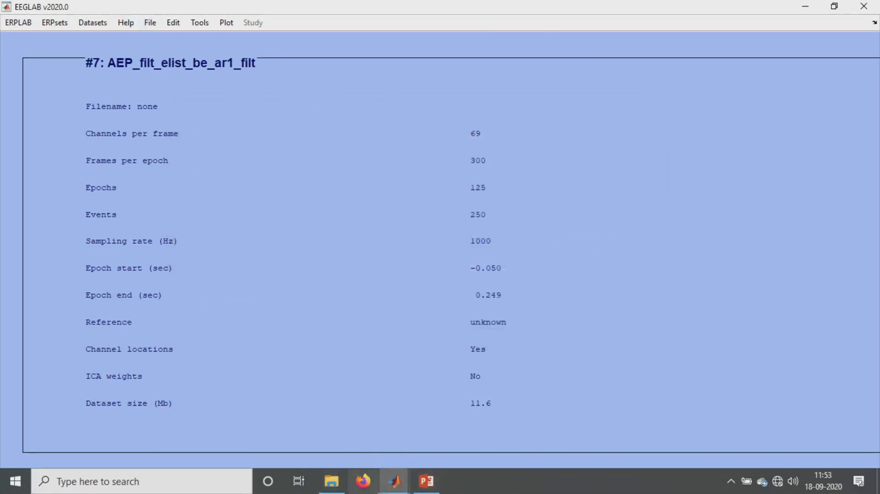
- Bring up the topographic ERP figure and close it
mouse_move(392, 490)
click(523, 395)
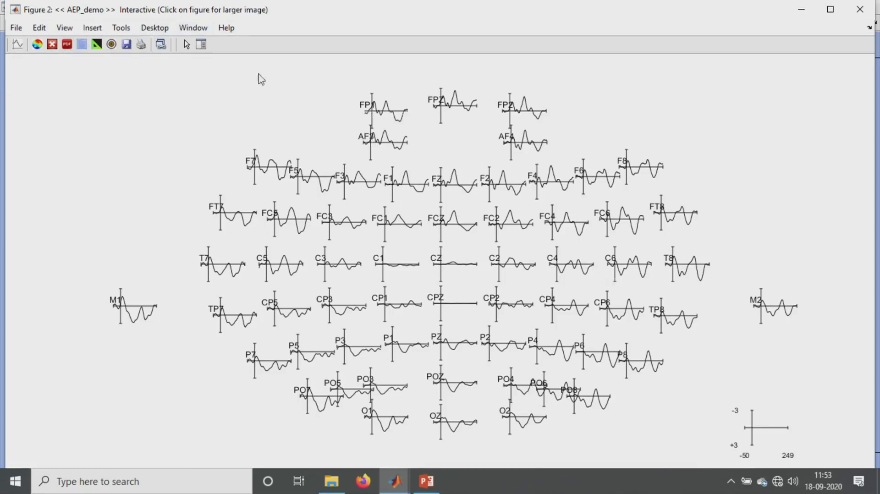
click(860, 9)
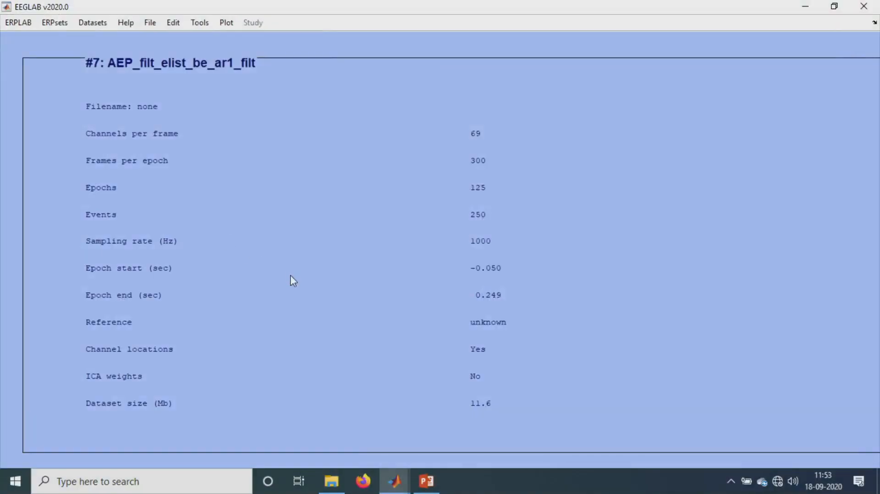